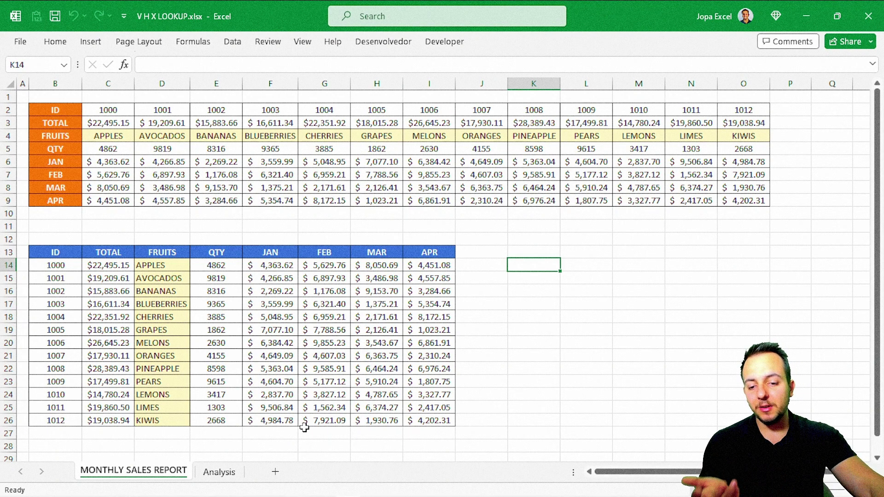
Compare the blank FRUITS, QTY, TOTAL and ID forms on the Analysis sheet with the tables on the MONTHLY SALES REPORT sheet.
{"action": "left_click", "coordinate": [218, 472]}
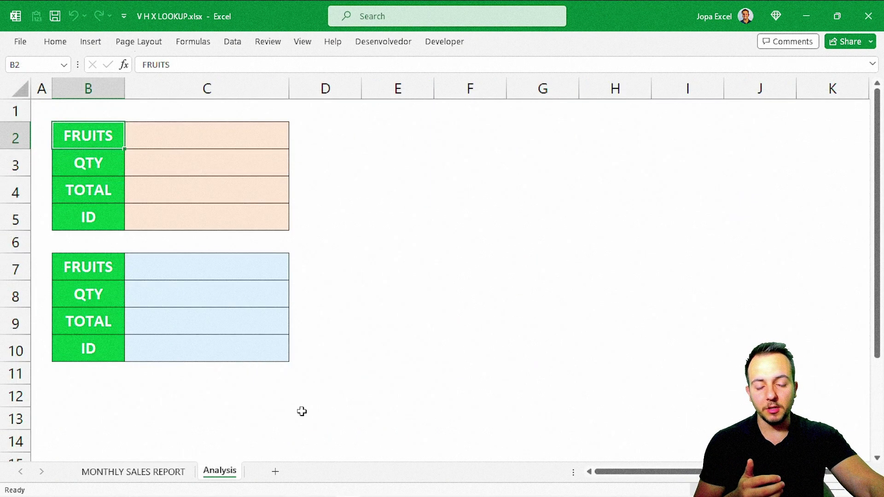
{"action": "left_click", "coordinate": [159, 471]}
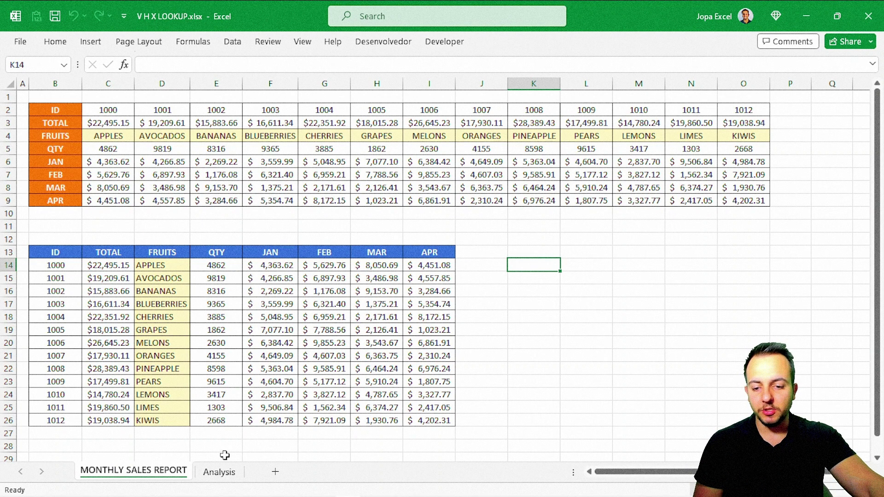
{"action": "left_click", "coordinate": [219, 472]}
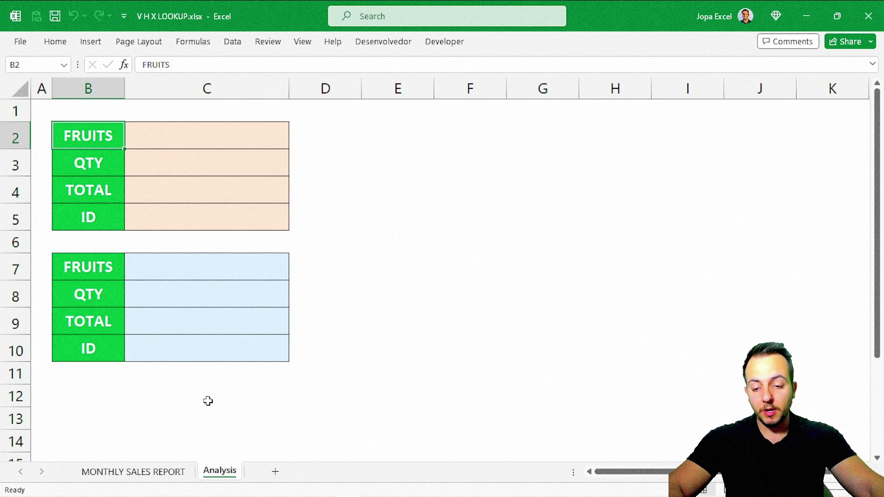
{"action": "left_click", "coordinate": [132, 479]}
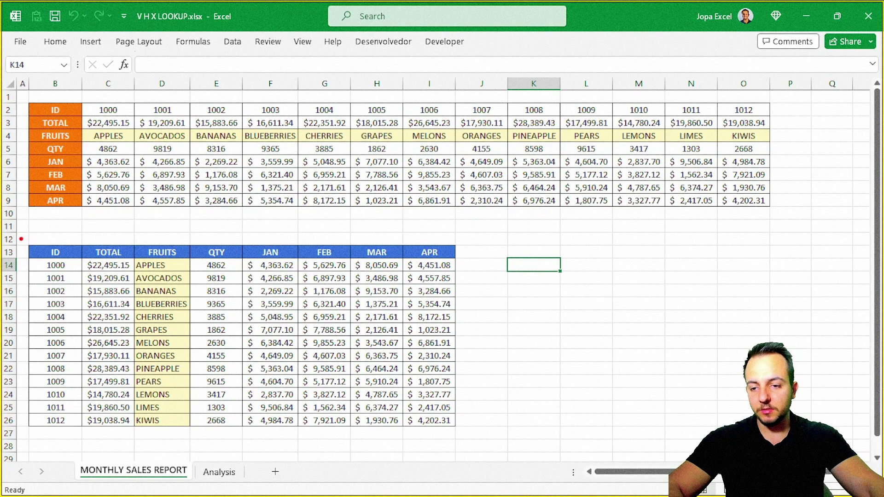
{"action": "left_click_drag", "start_coordinate": [21, 239], "coordinate": [469, 434]}
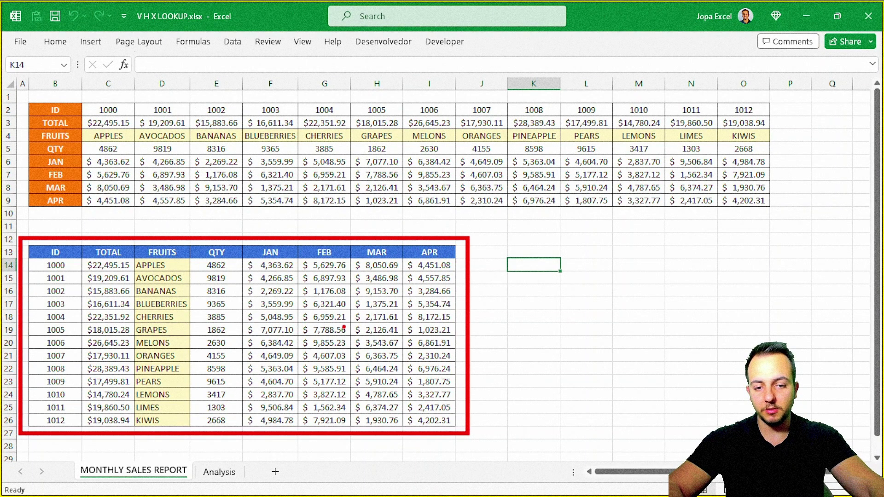
{"action": "mouse_move", "coordinate": [14, 94]}
{"action": "left_mouse_down"}
{"action": "mouse_move", "coordinate": [159, 148]}
{"action": "mouse_move", "coordinate": [549, 222]}
{"action": "mouse_move", "coordinate": [786, 220]}
{"action": "left_mouse_up"}
{"action": "mouse_move", "coordinate": [508, 232]}
{"action": "left_mouse_down"}
{"action": "mouse_move", "coordinate": [533, 244]}
{"action": "mouse_move", "coordinate": [616, 342]}
{"action": "left_mouse_up"}
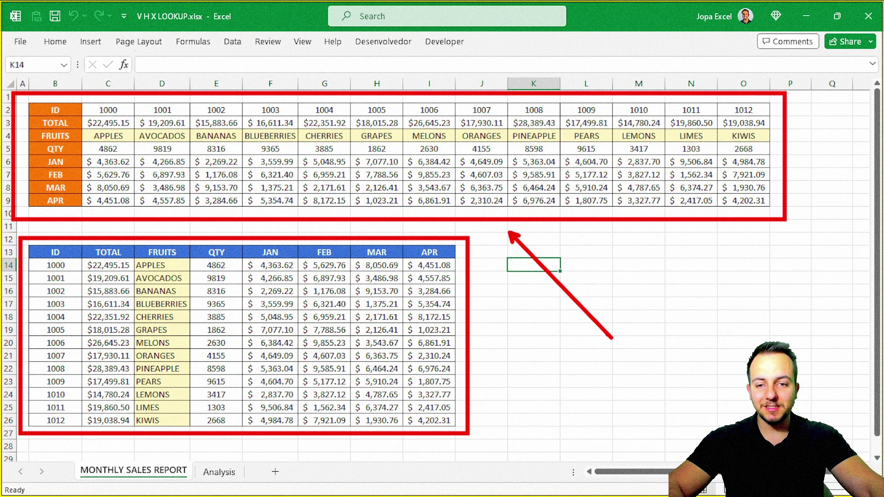
{"action": "key", "text": "ctrl+z"}
{"action": "left_click_drag", "start_coordinate": [639, 69], "coordinate": [168, 68]}
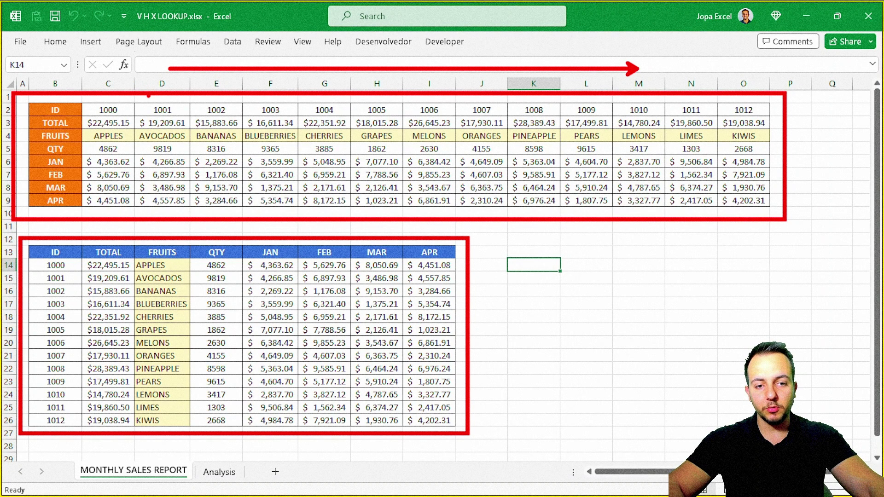
{"action": "key", "text": "ctrl+z"}
{"action": "key", "text": "ctrl+z"}
{"action": "left_click_drag", "start_coordinate": [485, 308], "coordinate": [604, 217]}
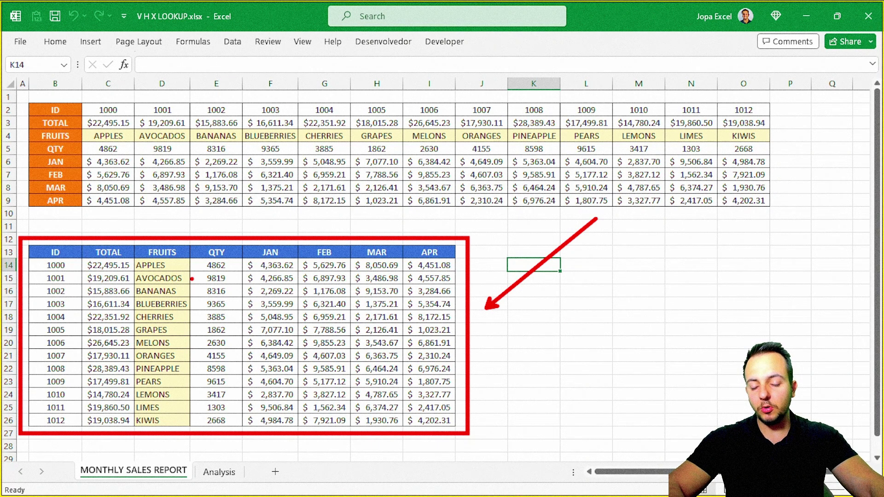
{"action": "key", "text": "ctrl+z"}
{"action": "left_click_drag", "start_coordinate": [489, 407], "coordinate": [490, 237]}
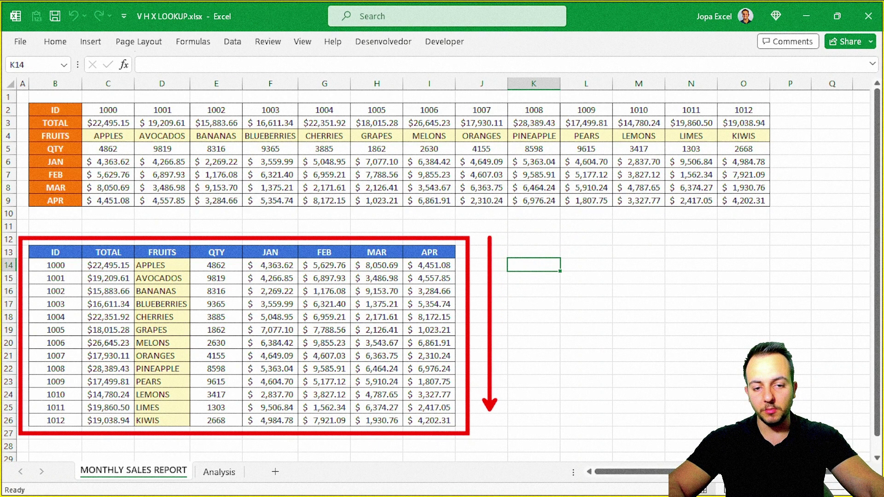
{"action": "key", "text": "ctrl+z"}
{"action": "key", "text": "ctrl+z"}
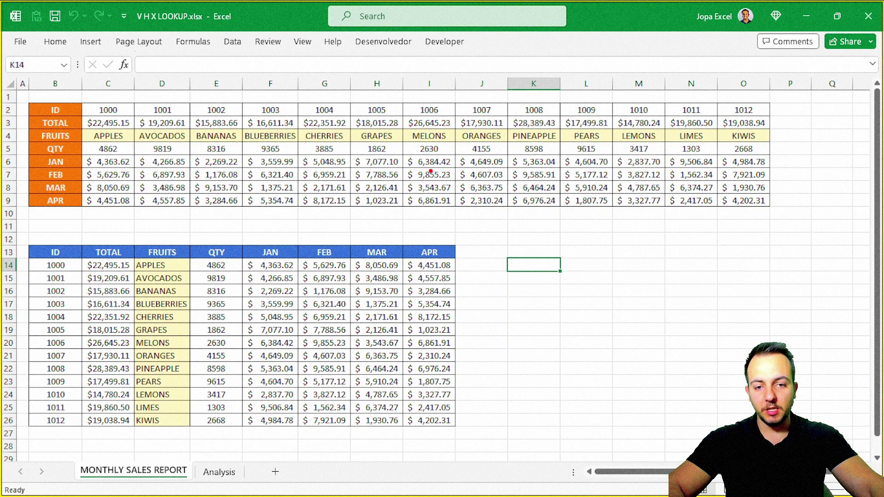
{"action": "left_click_drag", "start_coordinate": [363, 121], "coordinate": [344, 188]}
{"action": "mouse_move", "coordinate": [345, 159]}
{"action": "left_mouse_down"}
{"action": "mouse_move", "coordinate": [395, 146]}
{"action": "mouse_move", "coordinate": [389, 188]}
{"action": "left_mouse_up"}
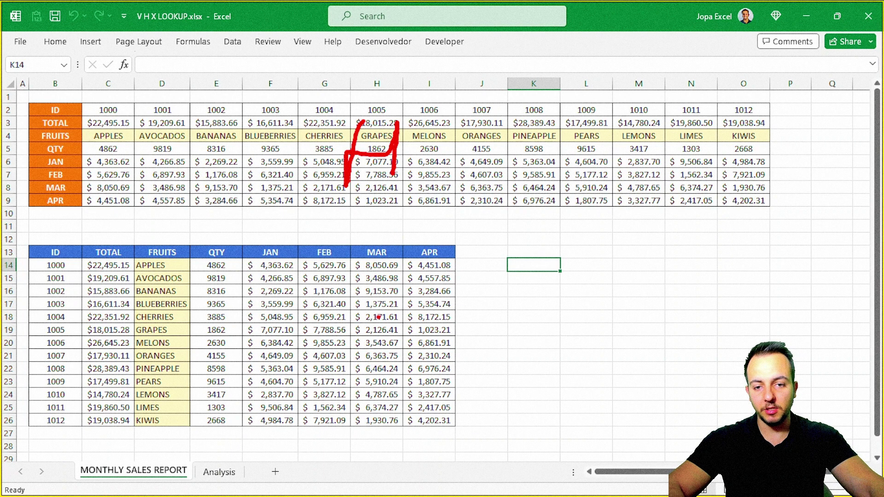
{"action": "key", "text": "e"}
{"action": "mouse_move", "coordinate": [272, 317]}
{"action": "left_mouse_down"}
{"action": "mouse_move", "coordinate": [320, 295]}
{"action": "mouse_move", "coordinate": [265, 283]}
{"action": "mouse_move", "coordinate": [323, 284]}
{"action": "left_mouse_up"}
{"action": "key", "text": "Escape"}
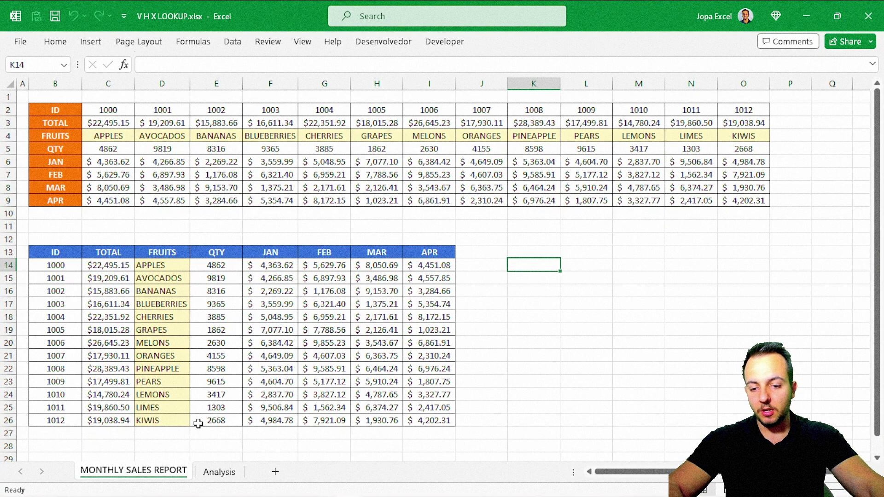
Enter GRAPES as the fruit in cell C2 of the upper form on the Analysis sheet.
{"action": "left_click", "coordinate": [220, 472]}
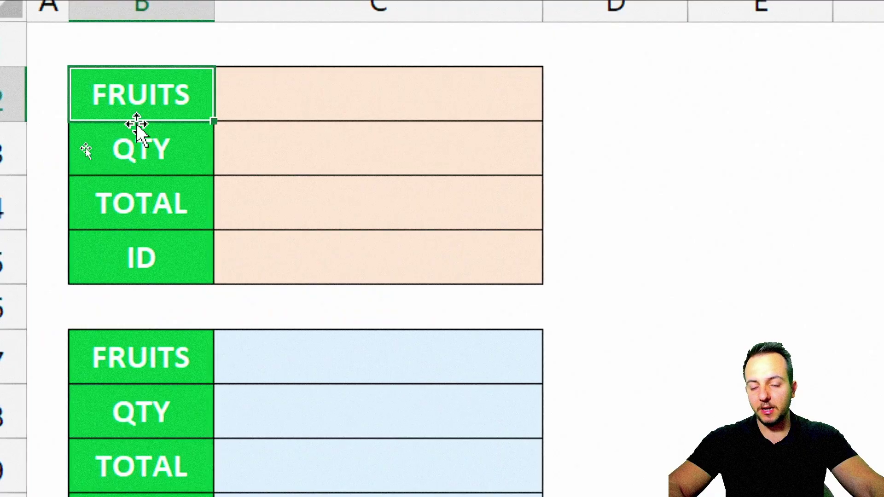
{"action": "left_click", "coordinate": [257, 100]}
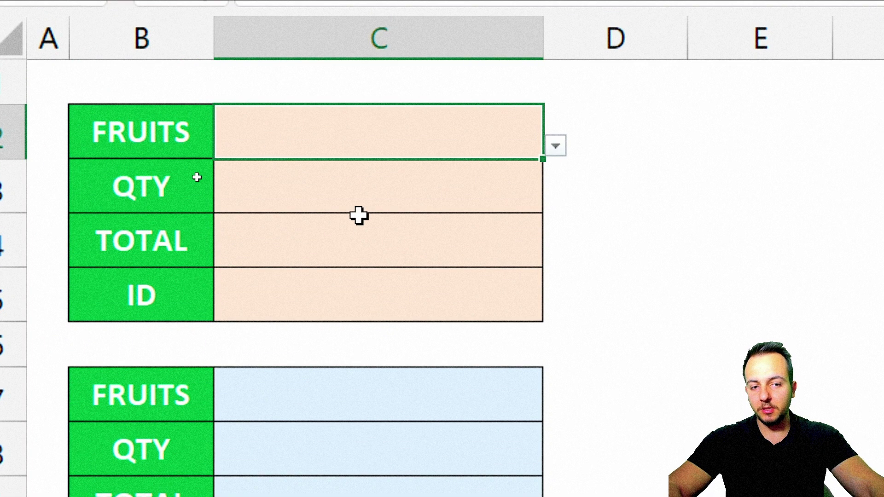
{"action": "left_click", "coordinate": [557, 146]}
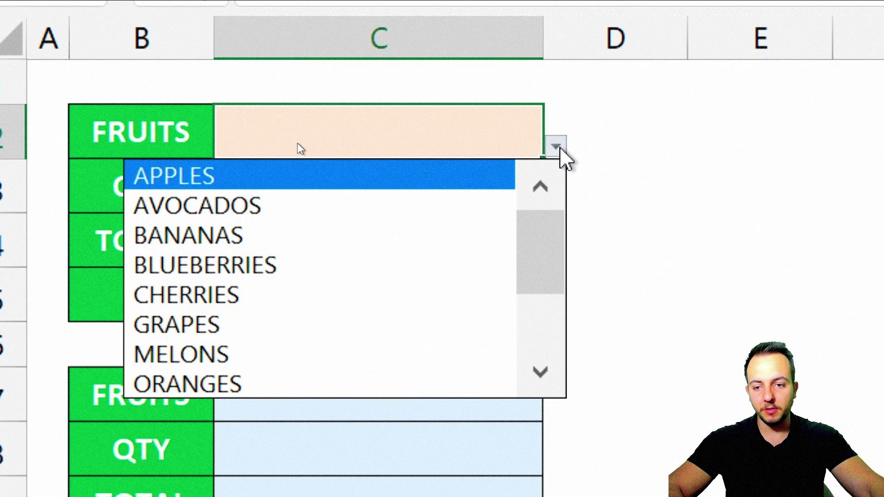
{"action": "left_click", "coordinate": [264, 323]}
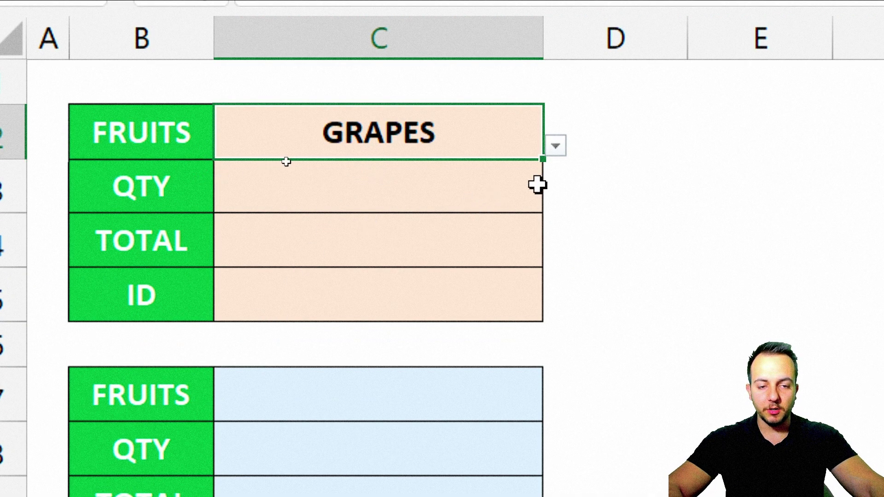
{"action": "left_click", "coordinate": [557, 147]}
{"action": "left_click", "coordinate": [469, 134]}
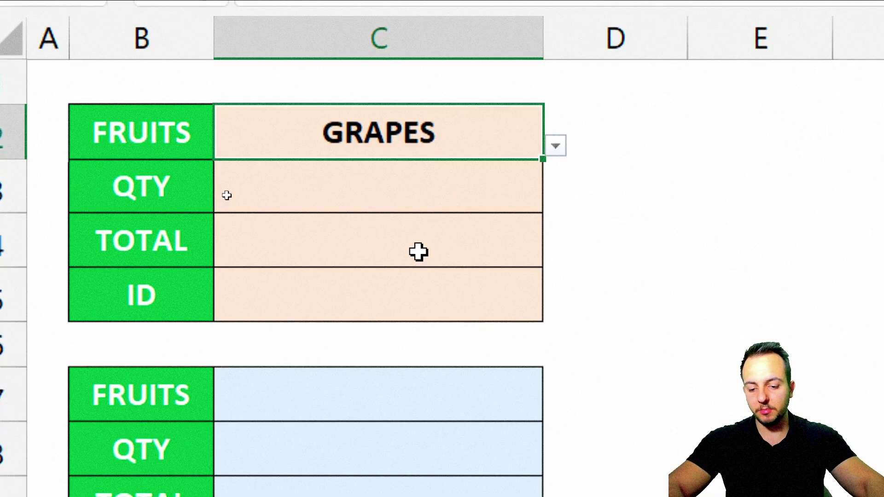
{"action": "type", "text": "GRAPES"}
{"action": "key", "text": "Return"}
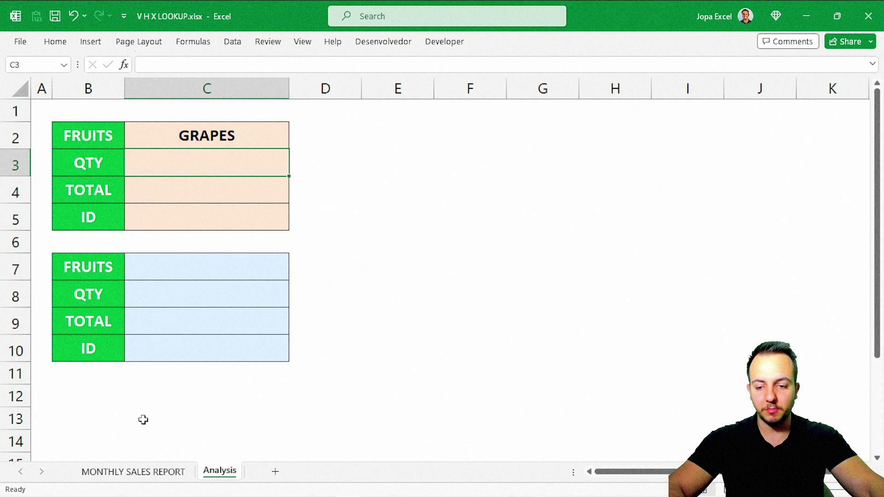
{"action": "left_click", "coordinate": [143, 472]}
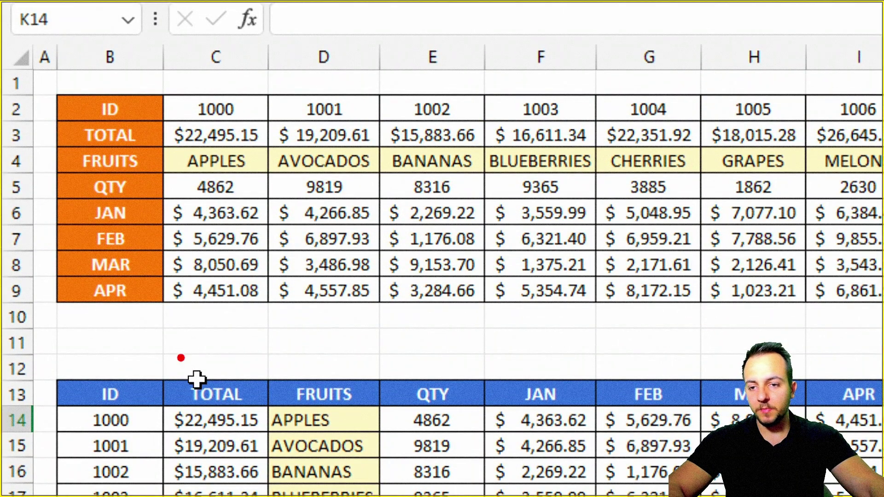
{"action": "mouse_move", "coordinate": [51, 143]}
{"action": "left_mouse_down"}
{"action": "mouse_move", "coordinate": [194, 169]}
{"action": "mouse_move", "coordinate": [868, 175]}
{"action": "left_mouse_up"}
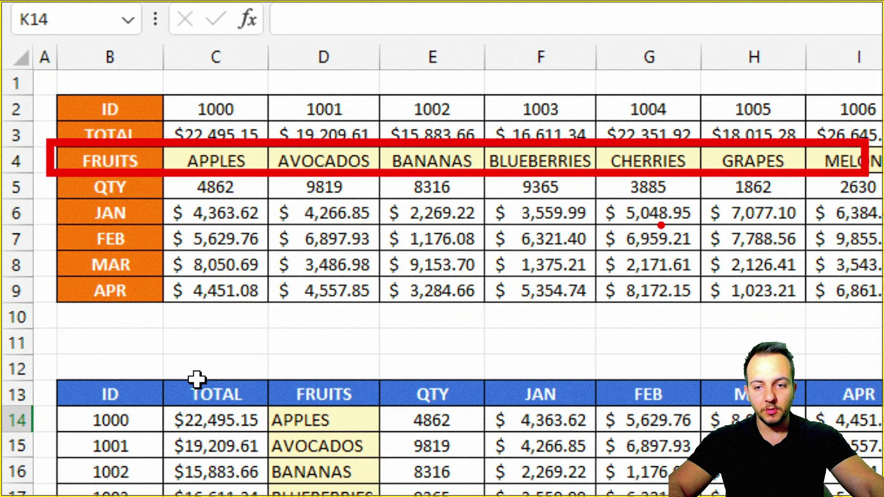
{"action": "key", "text": "e"}
{"action": "left_click_drag", "start_coordinate": [291, 183], "coordinate": [269, 170]}
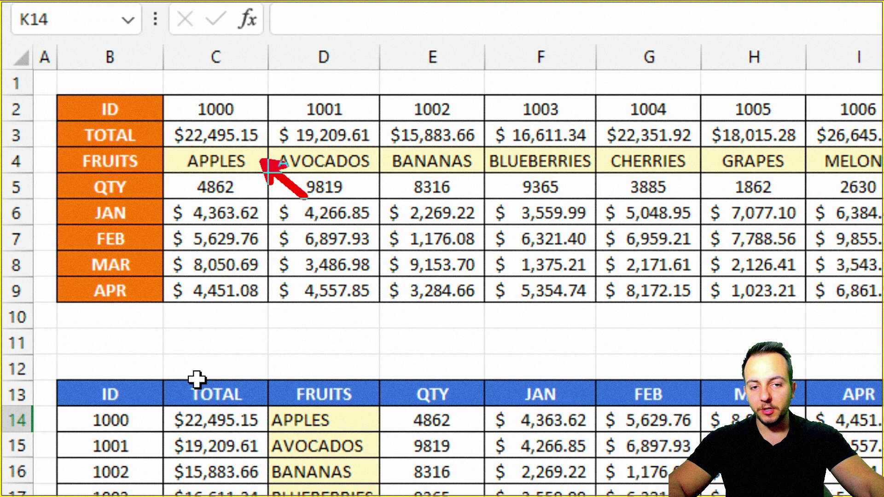
{"action": "key", "text": "e"}
{"action": "left_click_drag", "start_coordinate": [716, 166], "coordinate": [586, 233]}
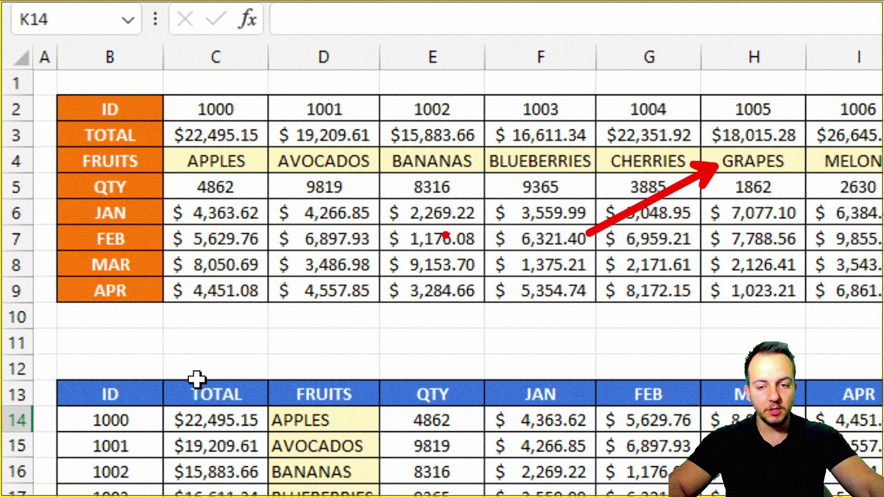
{"action": "key", "text": "e"}
{"action": "mouse_move", "coordinate": [51, 146]}
{"action": "left_mouse_down"}
{"action": "mouse_move", "coordinate": [484, 173]}
{"action": "mouse_move", "coordinate": [876, 177]}
{"action": "left_mouse_up"}
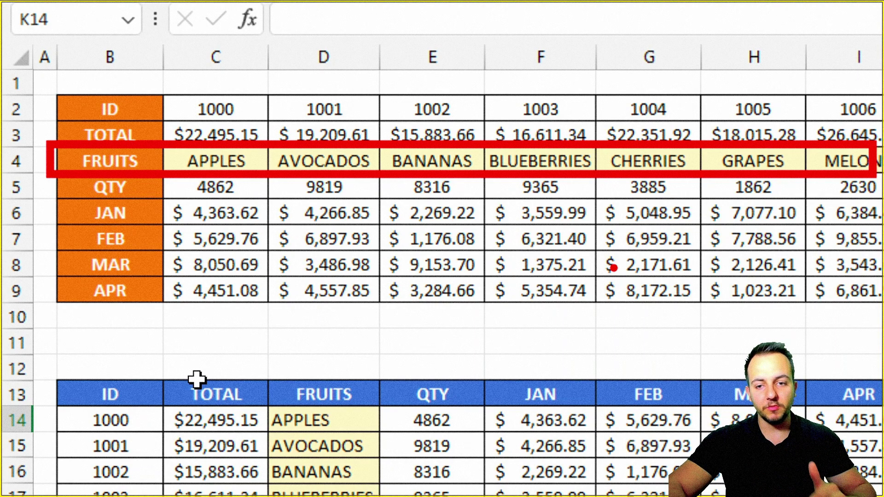
{"action": "key", "text": "e"}
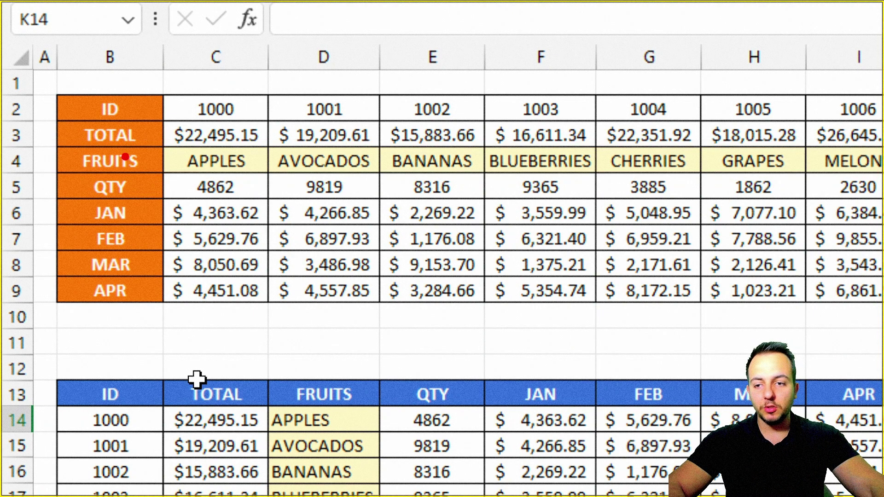
{"action": "mouse_move", "coordinate": [54, 145]}
{"action": "left_mouse_down"}
{"action": "mouse_move", "coordinate": [470, 178]}
{"action": "mouse_move", "coordinate": [881, 177]}
{"action": "left_mouse_up"}
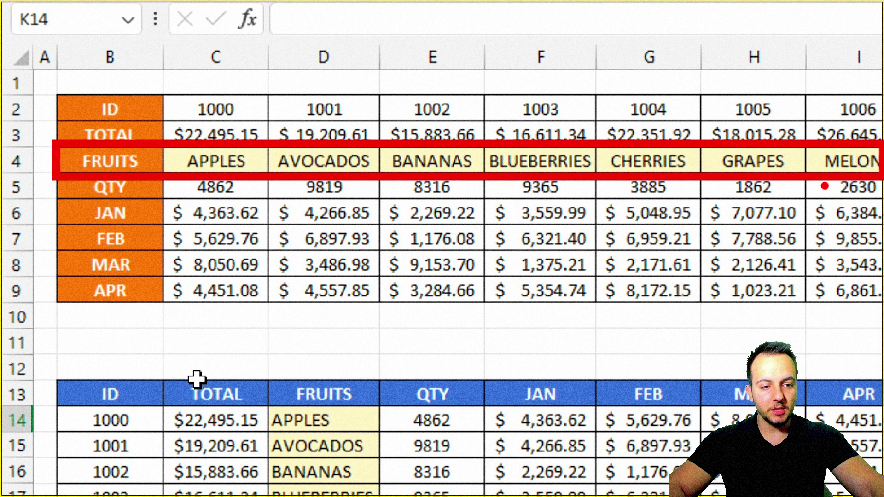
{"action": "mouse_move", "coordinate": [765, 134]}
{"action": "left_mouse_down"}
{"action": "mouse_move", "coordinate": [743, 134]}
{"action": "mouse_move", "coordinate": [740, 183]}
{"action": "mouse_move", "coordinate": [773, 123]}
{"action": "mouse_move", "coordinate": [710, 159]}
{"action": "mouse_move", "coordinate": [809, 306]}
{"action": "left_mouse_up"}
{"action": "key", "text": "ctrl+z"}
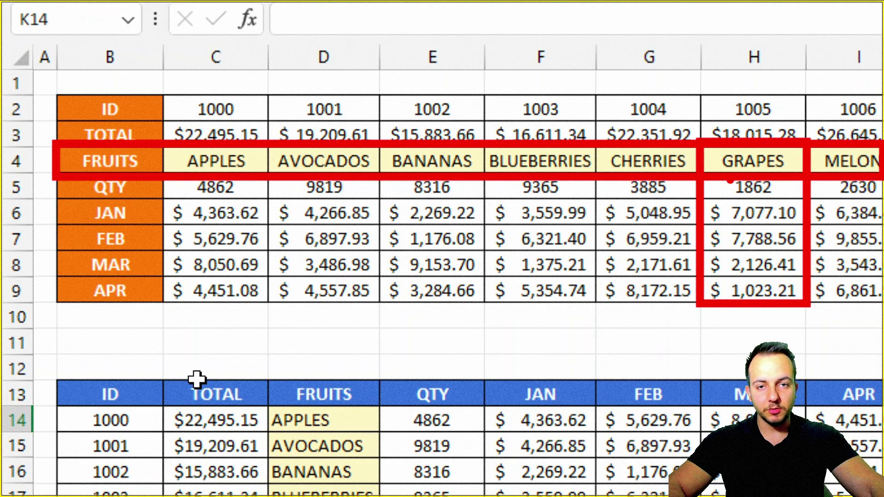
{"action": "mouse_move", "coordinate": [695, 204]}
{"action": "left_mouse_down"}
{"action": "mouse_move", "coordinate": [628, 205]}
{"action": "mouse_move", "coordinate": [683, 219]}
{"action": "left_mouse_up"}
{"action": "left_click_drag", "start_coordinate": [592, 241], "coordinate": [684, 211]}
{"action": "left_click_drag", "start_coordinate": [582, 264], "coordinate": [684, 235]}
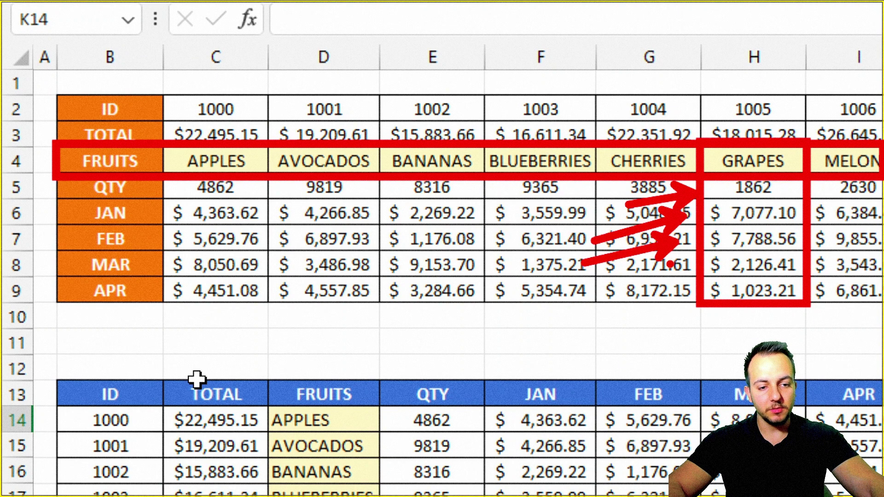
{"action": "left_click_drag", "start_coordinate": [594, 279], "coordinate": [683, 259]}
{"action": "left_click_drag", "start_coordinate": [599, 309], "coordinate": [673, 291]}
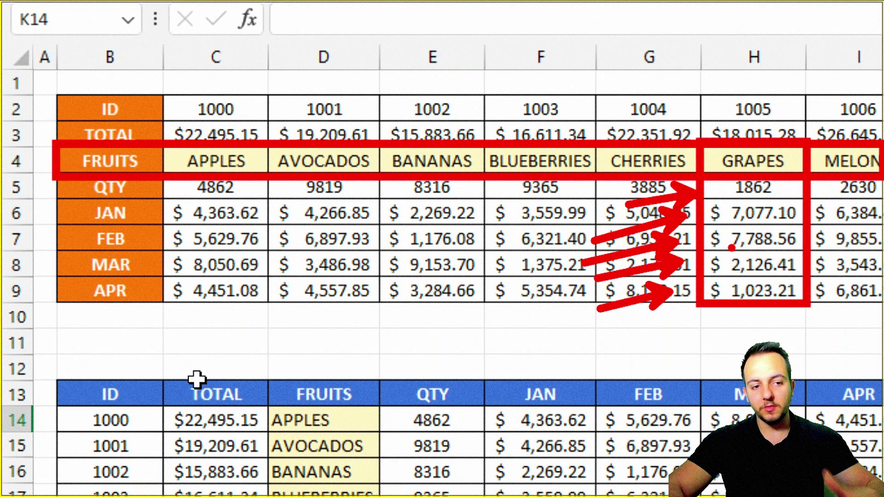
{"action": "key", "text": "Escape"}
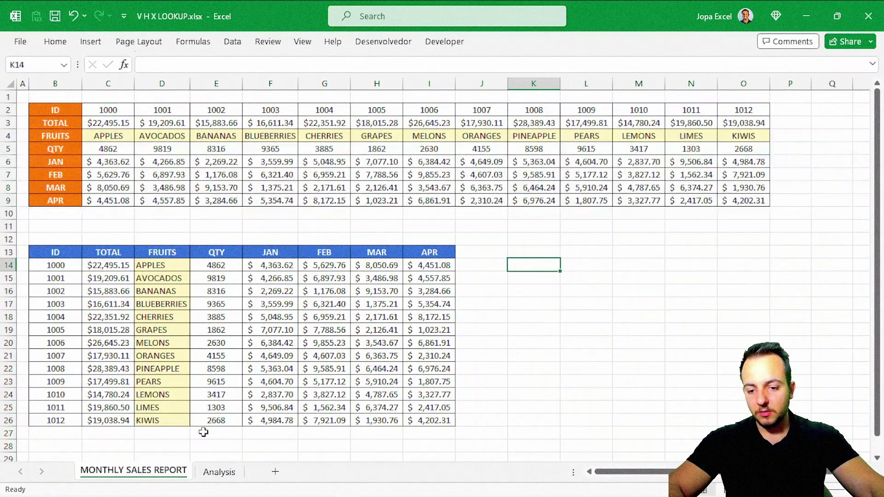
Start an HLOOKUP formula in QTY cell C3 of the Analysis sheet's upper form, with C2 as the lookup value.
{"action": "left_click", "coordinate": [219, 473]}
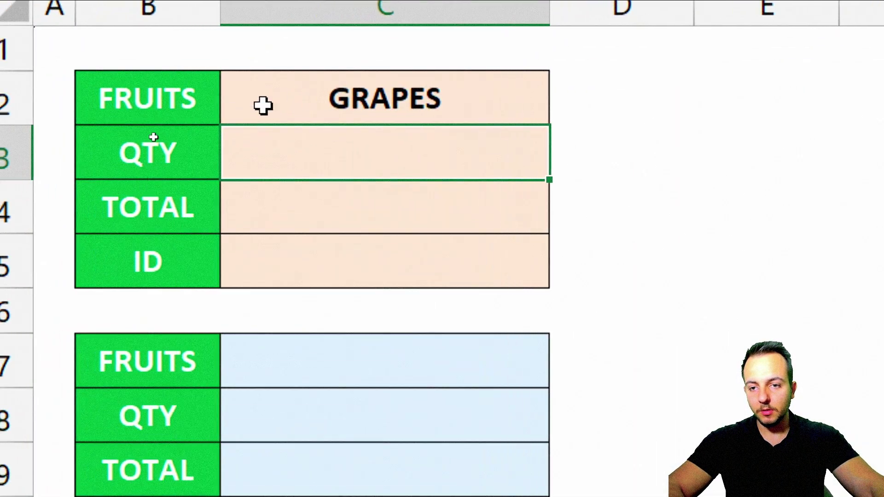
{"action": "left_click", "coordinate": [169, 132]}
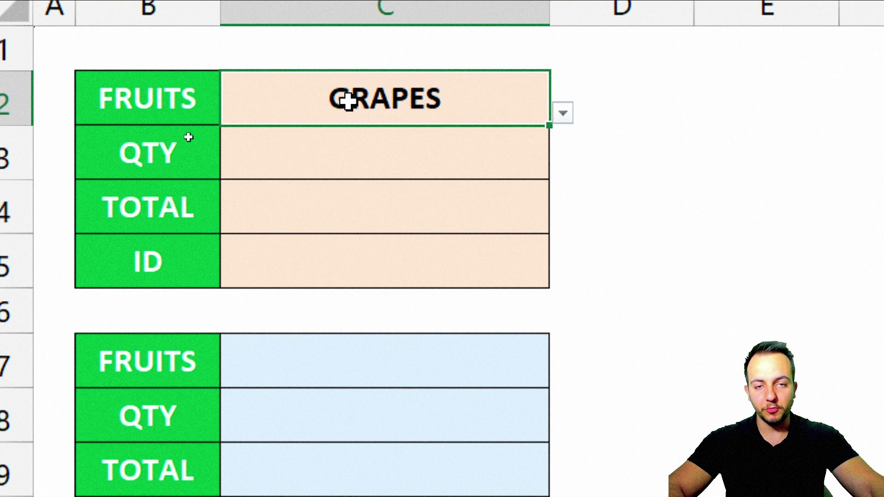
{"action": "left_click", "coordinate": [284, 145]}
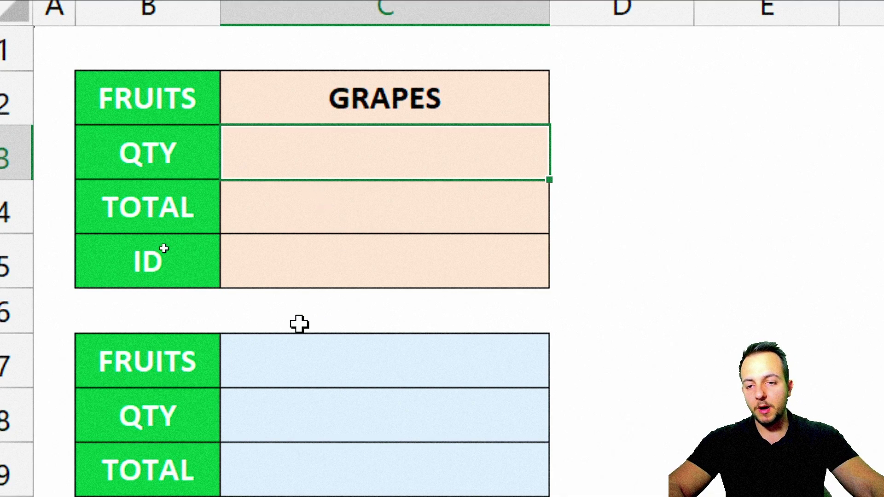
{"action": "type", "text": "="}
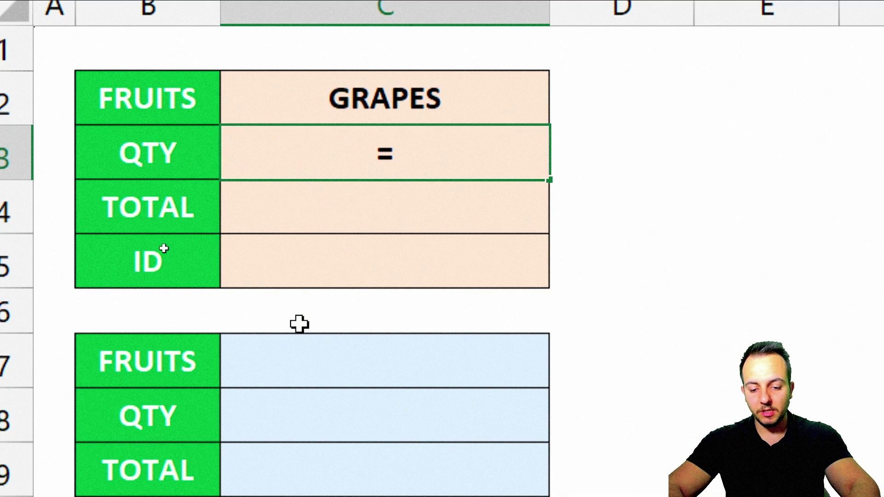
{"action": "type", "text": "hlook"}
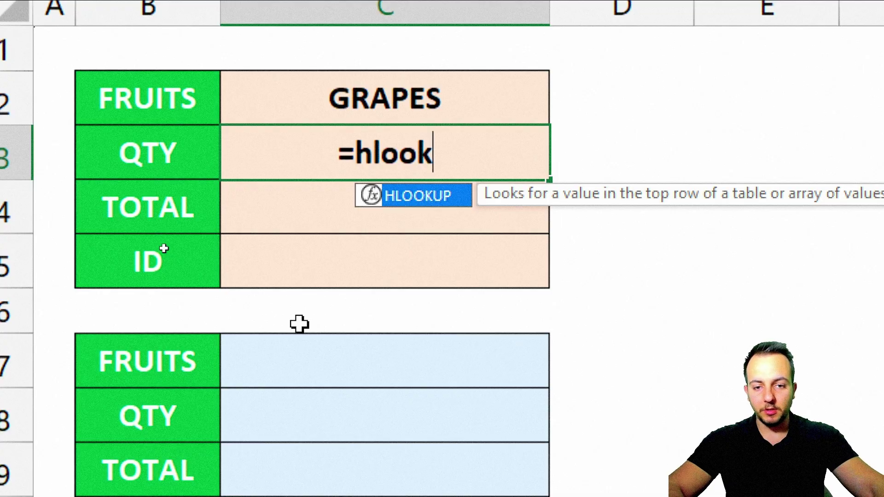
{"action": "double_click", "coordinate": [422, 200]}
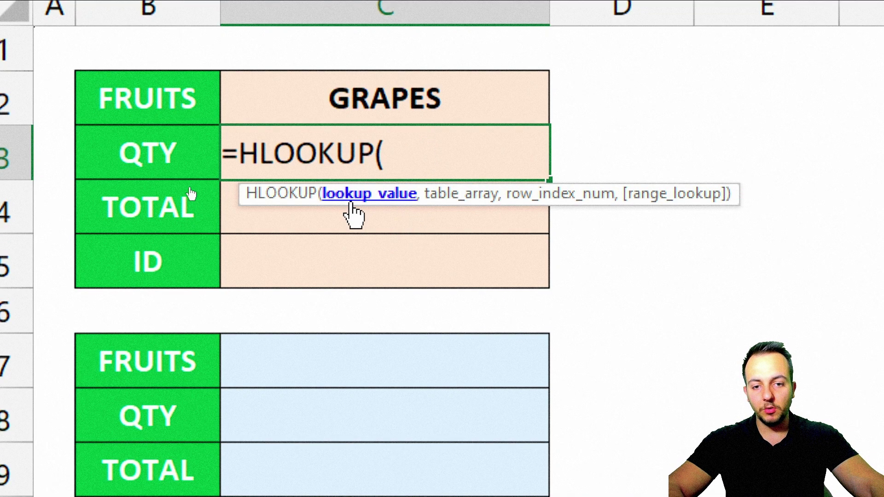
{"action": "left_click", "coordinate": [417, 87]}
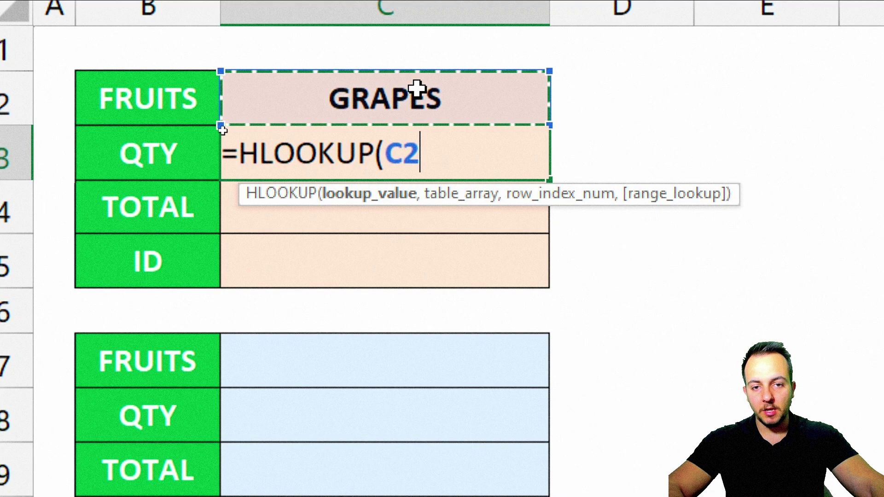
Try the literal text "GRAPES" as the lookup value in C3's formula, and restore the C2 reference.
{"action": "key", "text": "BackSpace"}
{"action": "key", "text": "BackSpace"}
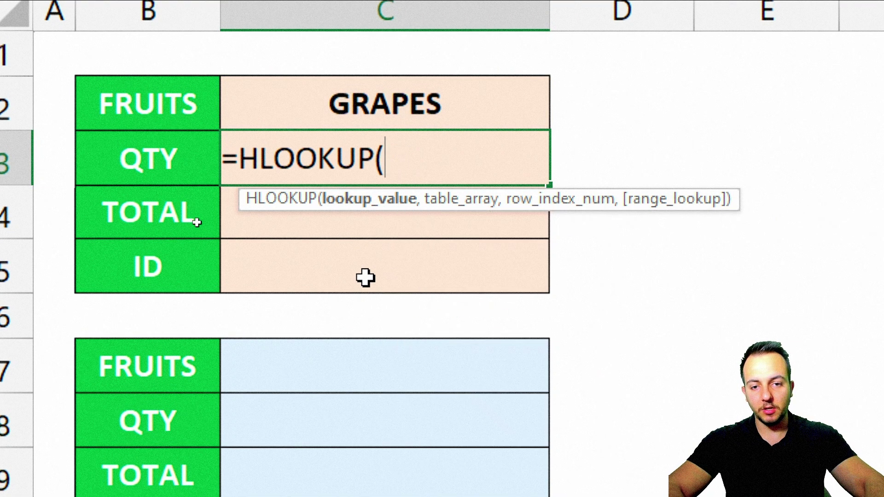
{"action": "type", "text": "\"GRAP"}
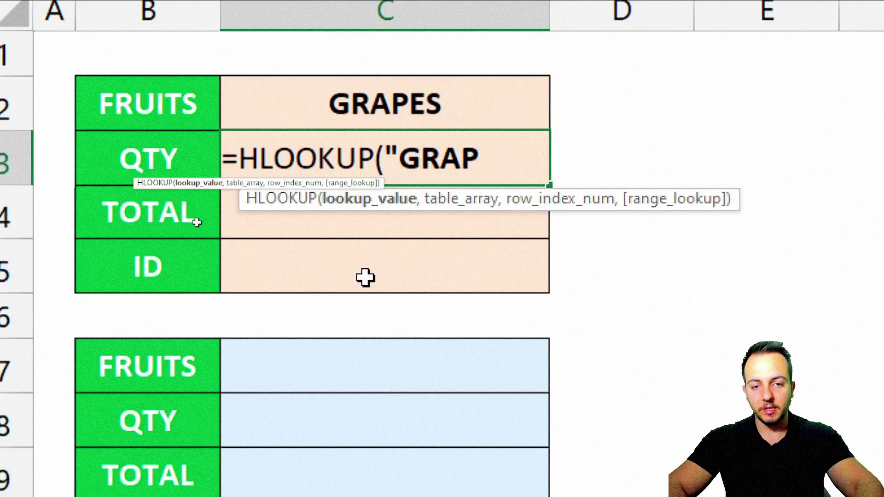
{"action": "type", "text": "ES\""}
{"action": "key", "text": "BackSpace"}
{"action": "key", "text": "BackSpace"}
{"action": "key", "text": "BackSpace"}
{"action": "key", "text": "BackSpace"}
{"action": "key", "text": "BackSpace"}
{"action": "key", "text": "BackSpace"}
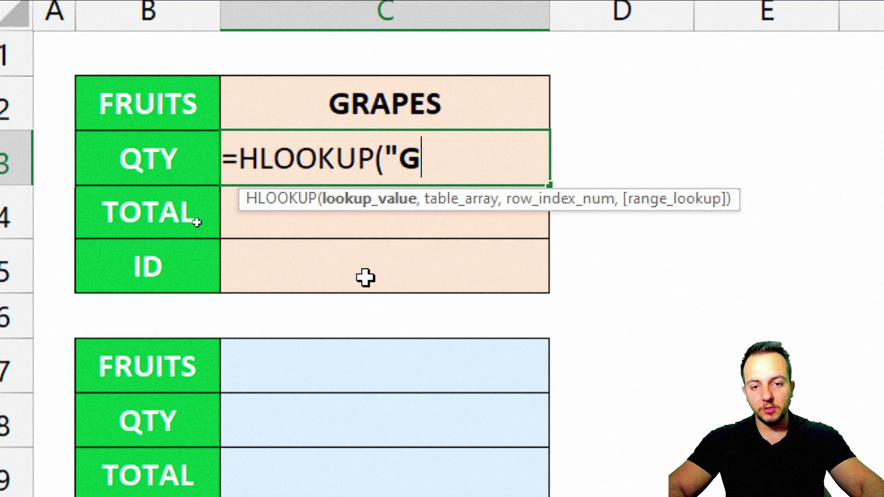
{"action": "key", "text": "BackSpace"}
{"action": "key", "text": "BackSpace"}
{"action": "left_click", "coordinate": [408, 115]}
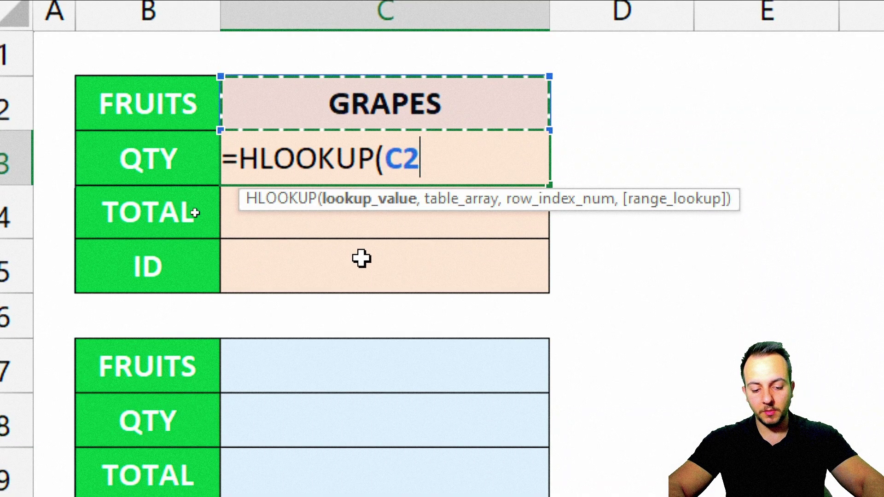
Set the HLOOKUP table array to B4:O9 on the MONTHLY SALES REPORT sheet, starting at the FRUITS row.
{"action": "type", "text": ","}
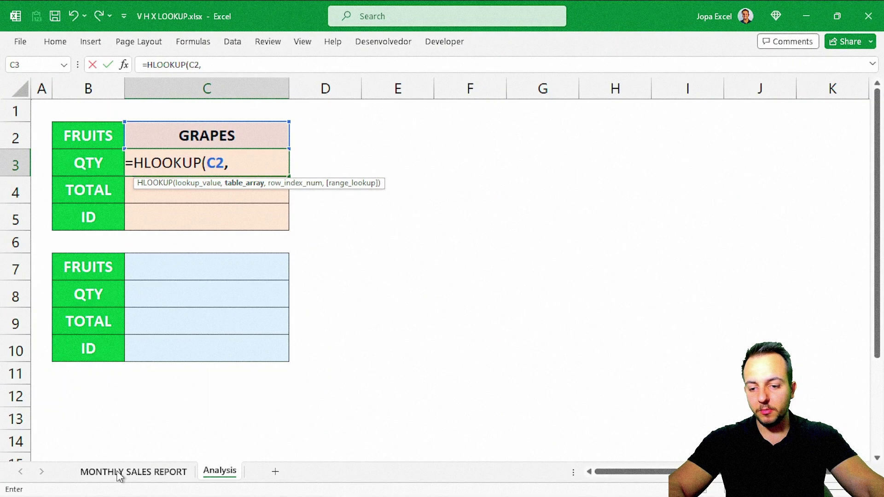
{"action": "left_click", "coordinate": [147, 475]}
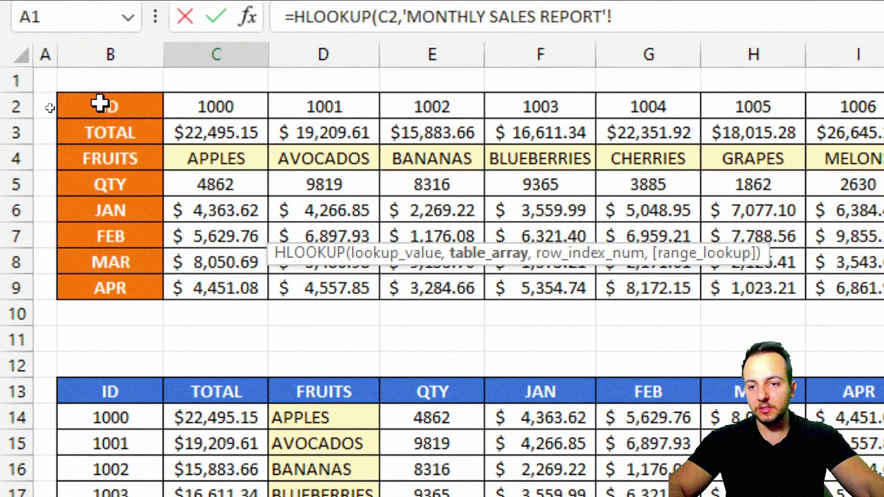
{"action": "left_click_drag", "start_coordinate": [99, 104], "coordinate": [652, 117]}
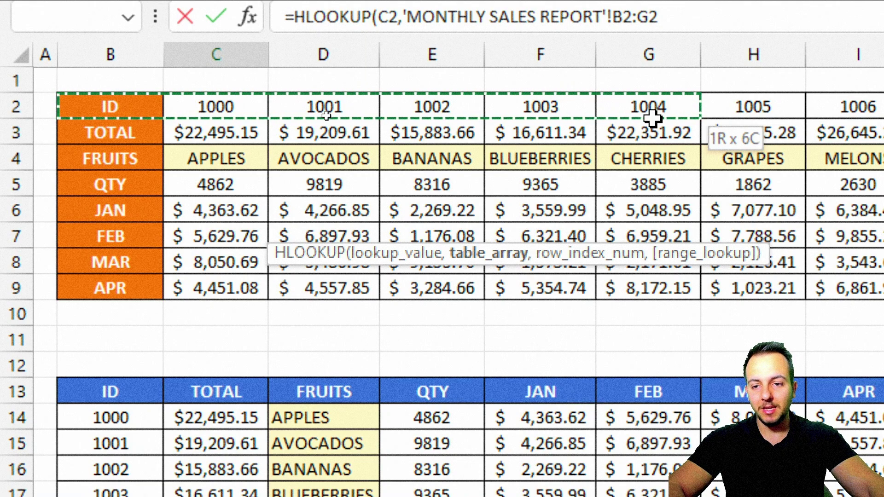
{"action": "left_click", "coordinate": [127, 157]}
{"action": "left_click_drag", "start_coordinate": [127, 157], "coordinate": [883, 161]}
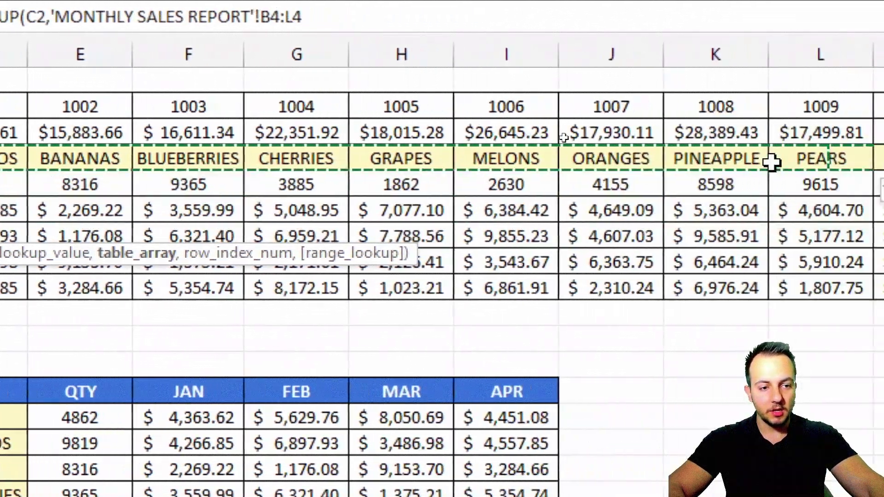
{"action": "left_click_drag", "start_coordinate": [771, 161], "coordinate": [750, 282]}
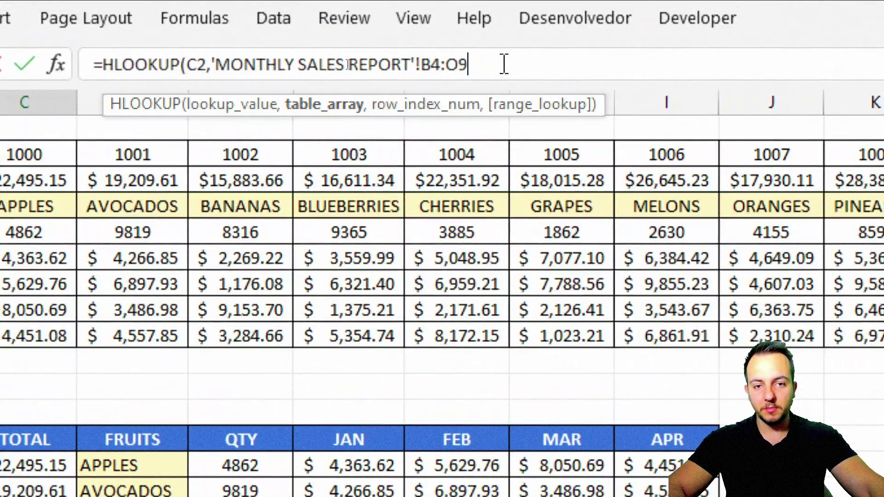
{"action": "type", "text": ","}
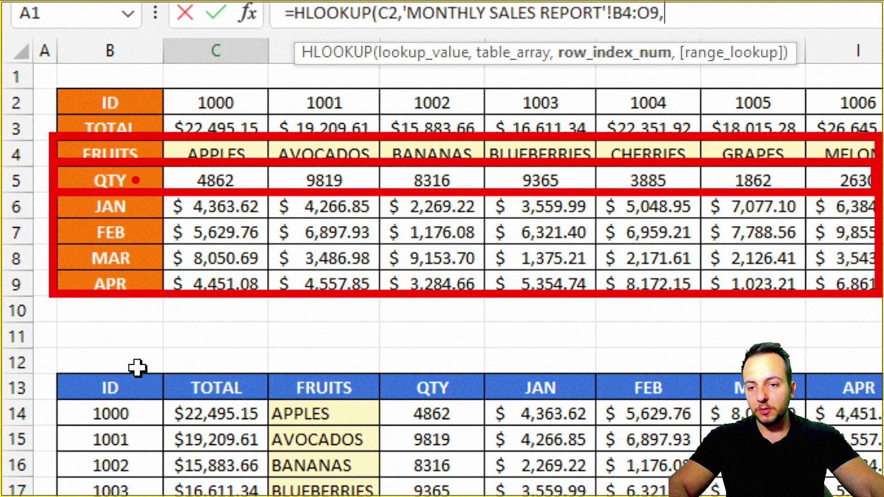
Complete the QTY formula with row index 2 and FALSE for an exact match.
{"action": "type", "text": "2,"}
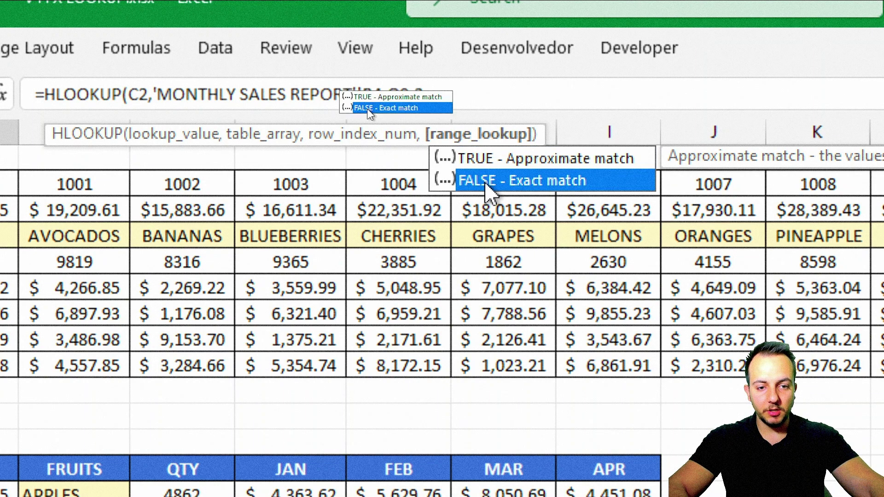
{"action": "double_click", "coordinate": [520, 182]}
{"action": "type", "text": ")"}
{"action": "key", "text": "Return"}
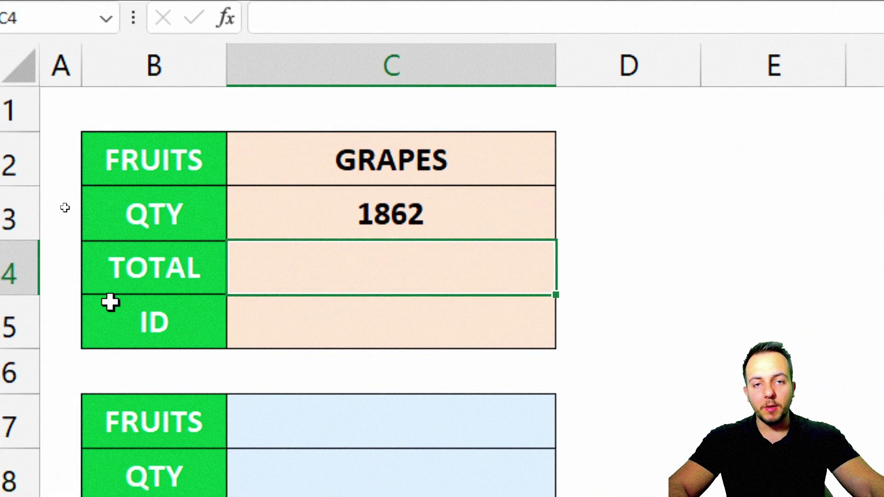
Test the QTY formula by choosing MELONS and finally CHERRIES as the fruit in C2.
{"action": "left_click", "coordinate": [452, 175]}
{"action": "left_click", "coordinate": [583, 174]}
{"action": "left_click", "coordinate": [476, 231]}
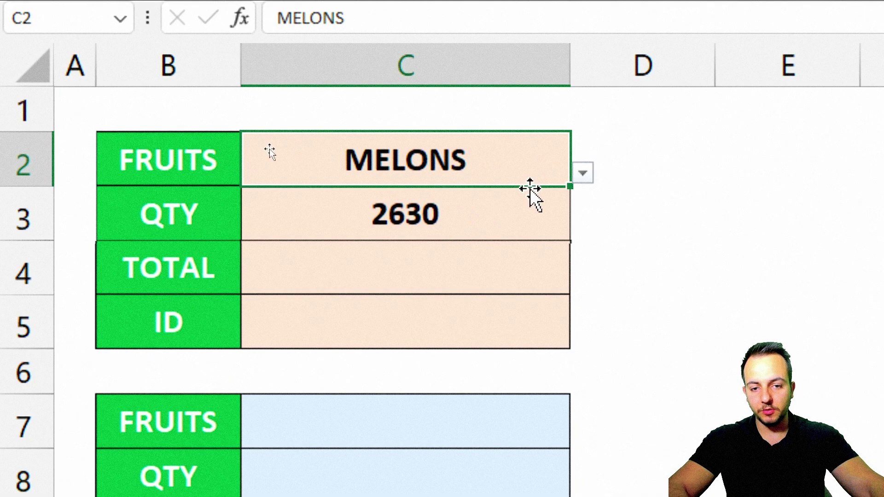
{"action": "left_click", "coordinate": [583, 173]}
{"action": "scroll", "coordinate": [564, 223], "scroll_direction": "up", "scroll_amount": 2}
{"action": "left_click", "coordinate": [404, 230]}
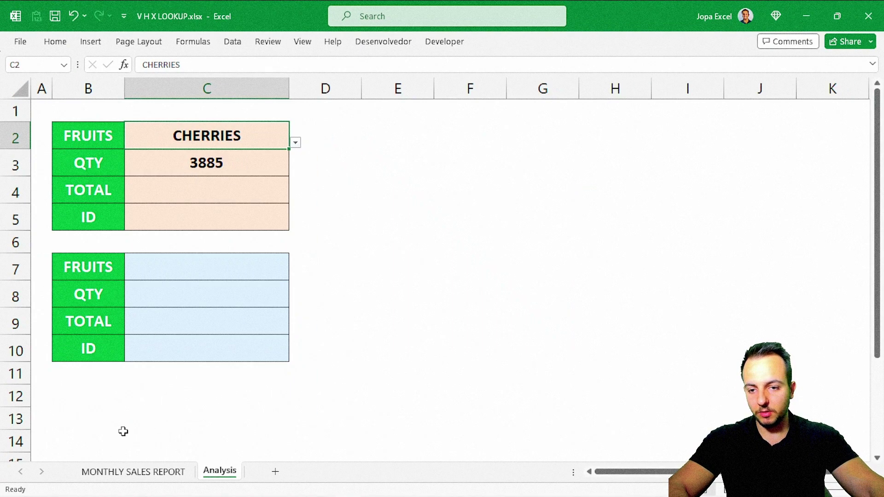
Check the CHERRIES quantity and the TOTAL row's position in the horizontal table on the MONTHLY SALES REPORT sheet.
{"action": "left_click", "coordinate": [111, 474]}
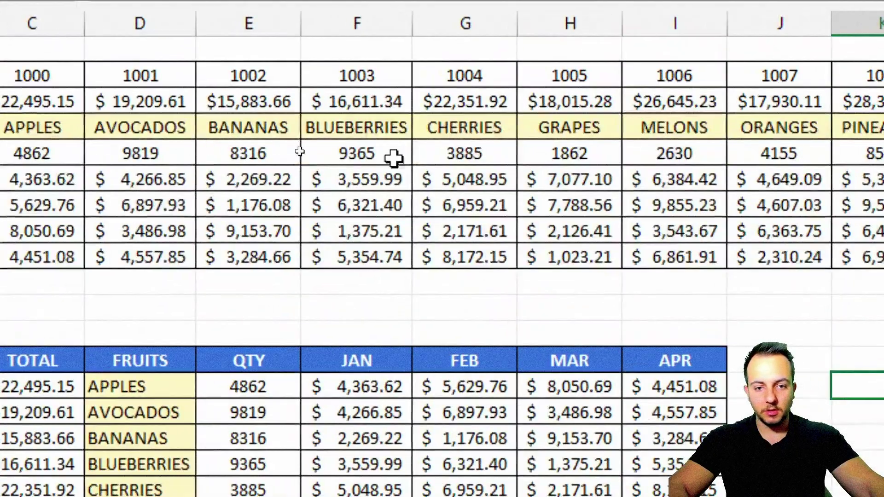
{"action": "left_click", "coordinate": [331, 138]}
{"action": "left_click_drag", "start_coordinate": [481, 136], "coordinate": [482, 153]}
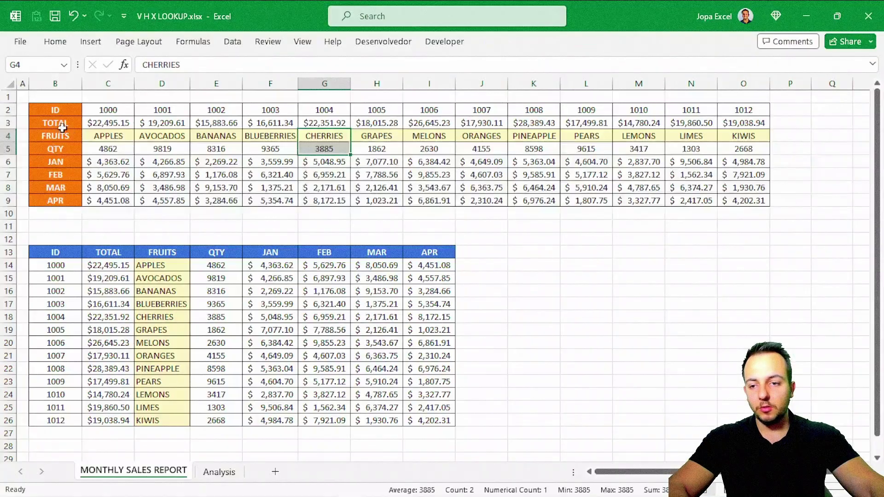
{"action": "left_click", "coordinate": [65, 120]}
Try an HLOOKUP formula in TOTAL cell C4 of the Analysis sheet, with C2 as the lookup value.
{"action": "left_click", "coordinate": [219, 472]}
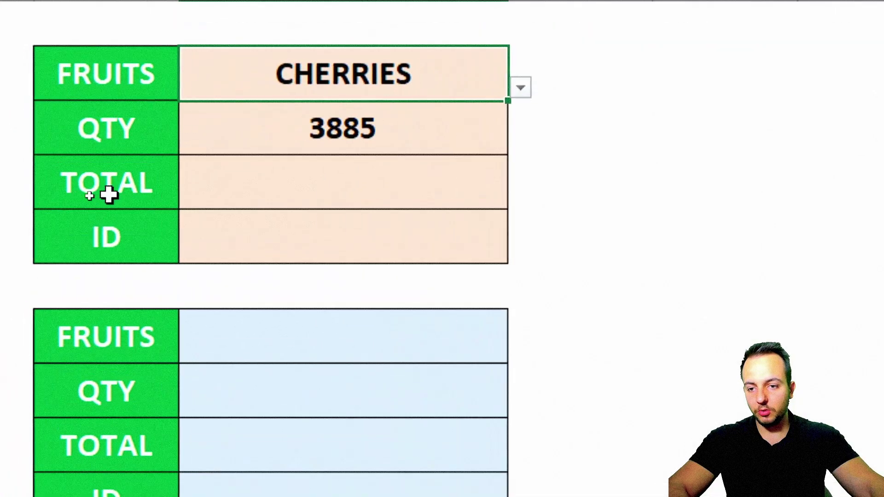
{"action": "left_click", "coordinate": [169, 194]}
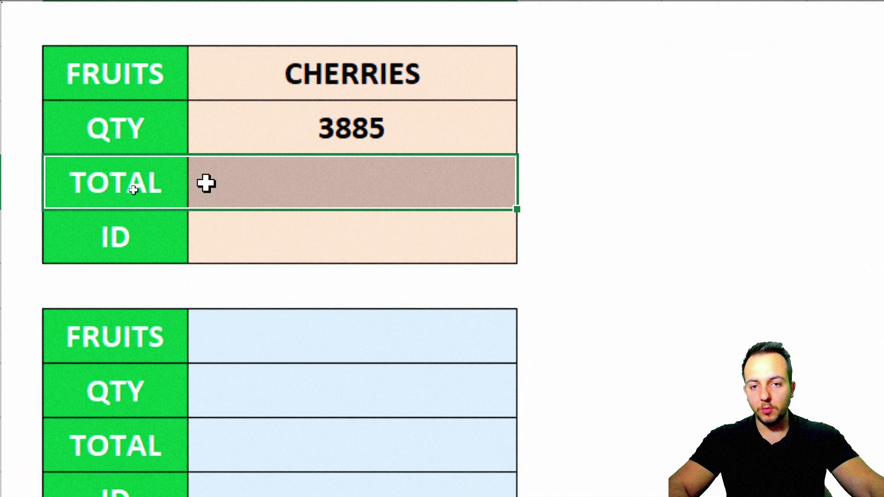
{"action": "double_click", "coordinate": [249, 186]}
{"action": "type", "text": "="}
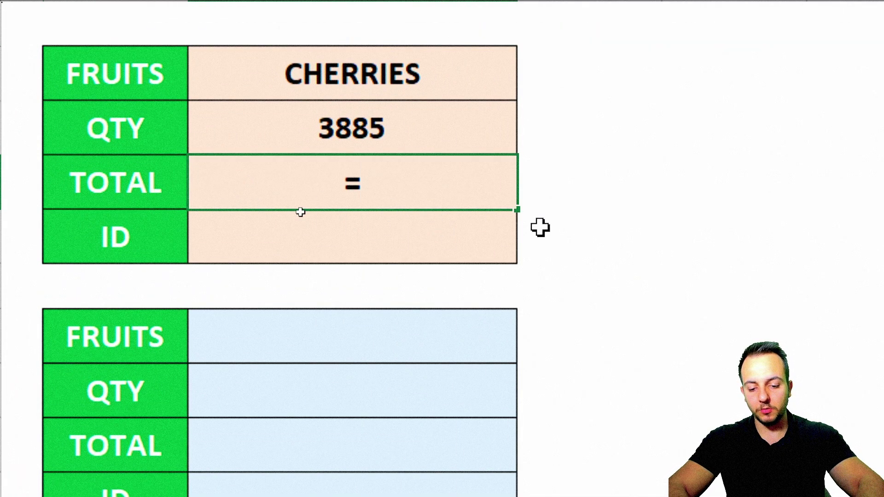
{"action": "type", "text": "hlook"}
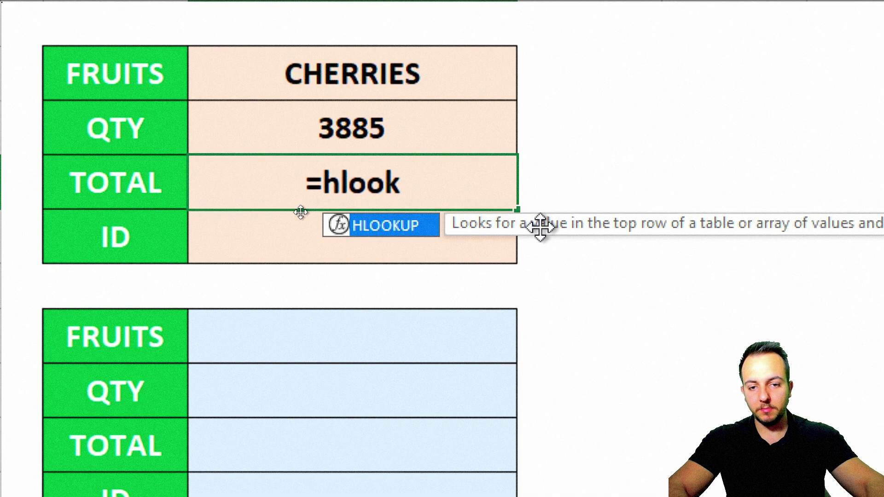
{"action": "key", "text": "Tab"}
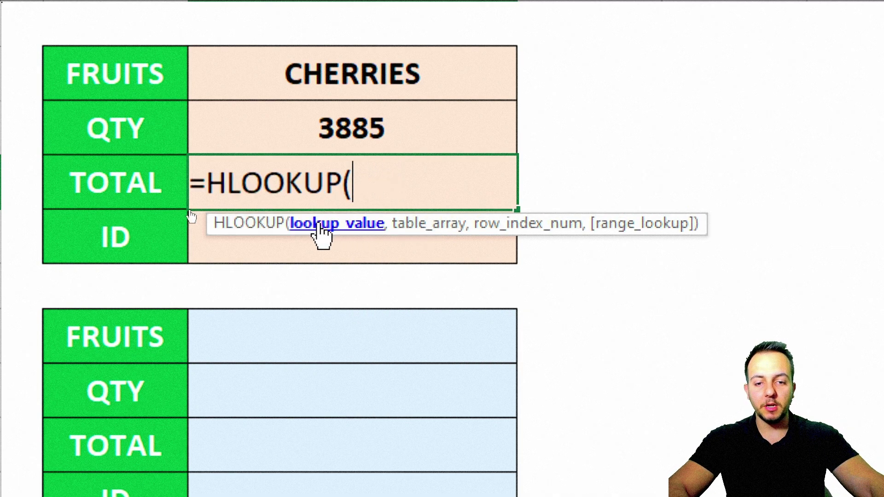
{"action": "left_click", "coordinate": [367, 79]}
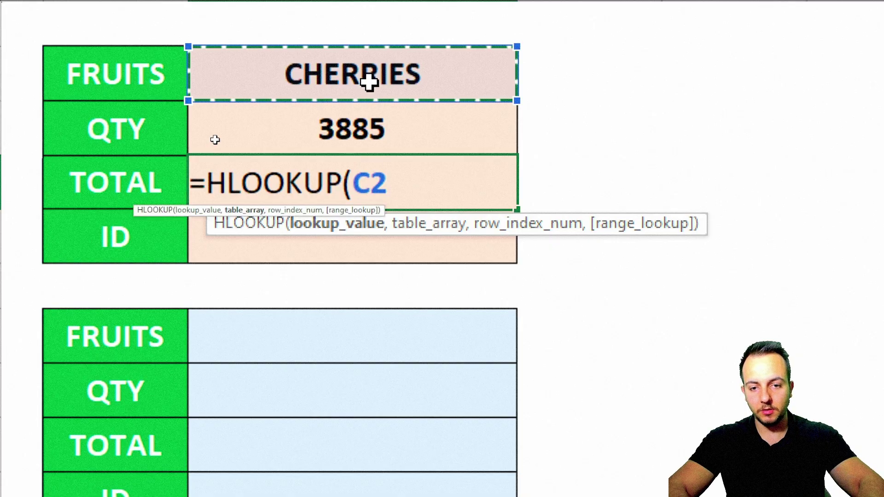
{"action": "type", "text": ","}
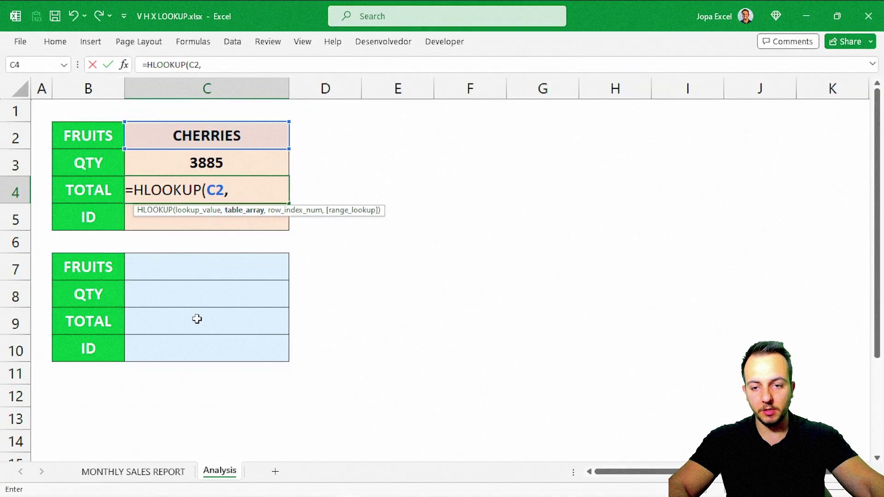
Try B4:O9 on the MONTHLY SALES REPORT sheet as the TOTAL formula's table array, and abandon the formula.
{"action": "left_click", "coordinate": [133, 471]}
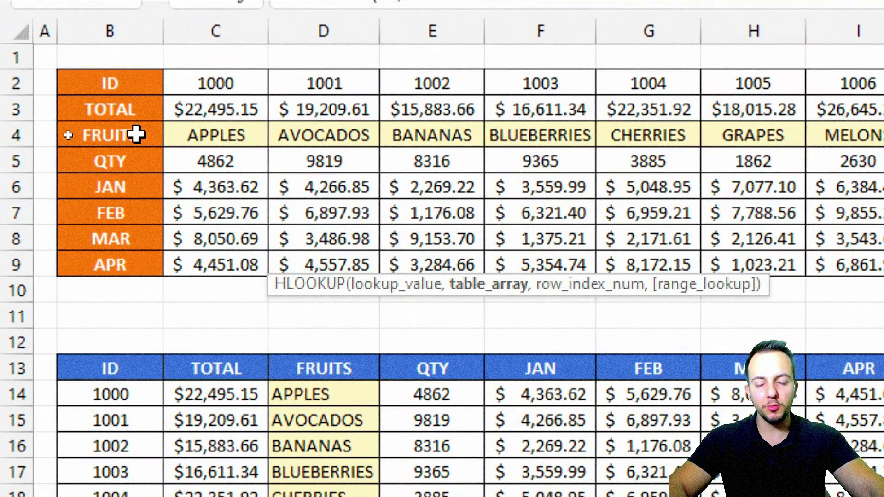
{"action": "left_click_drag", "start_coordinate": [75, 83], "coordinate": [398, 75]}
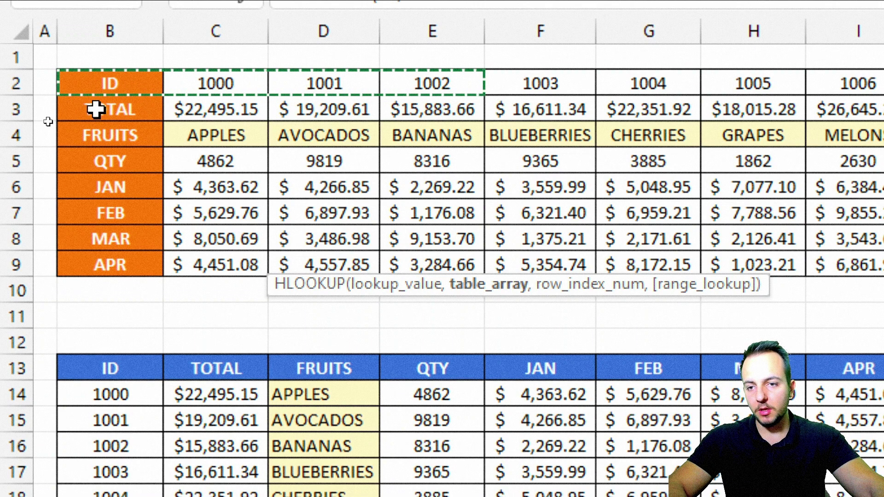
{"action": "left_click_drag", "start_coordinate": [87, 103], "coordinate": [375, 108]}
{"action": "left_click_drag", "start_coordinate": [112, 74], "coordinate": [263, 88]}
{"action": "left_click_drag", "start_coordinate": [127, 136], "coordinate": [732, 192]}
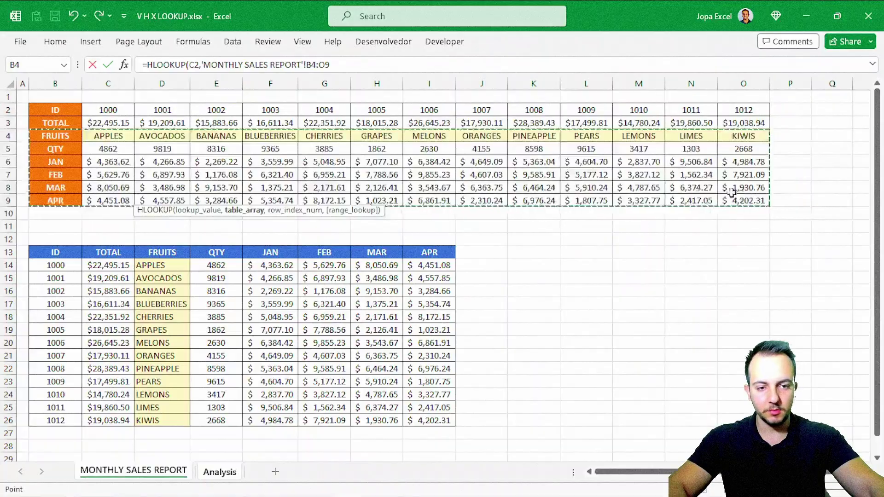
{"action": "type", "text": ","}
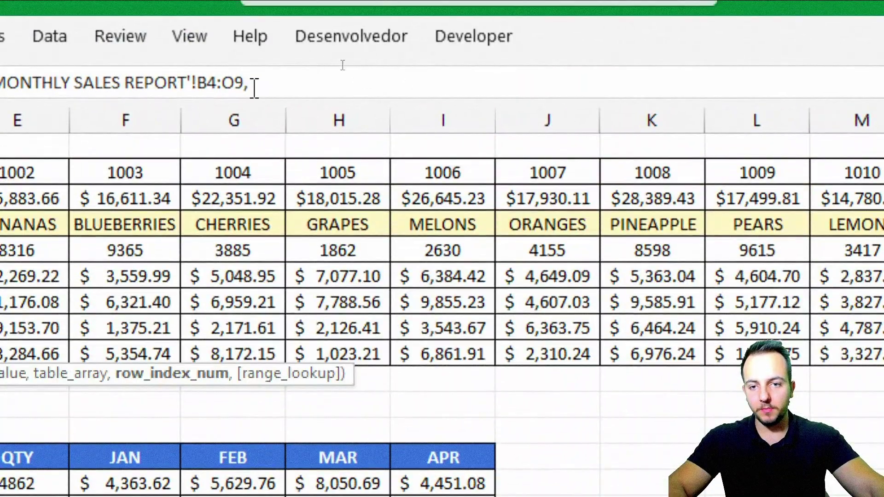
{"action": "left_click", "coordinate": [265, 57]}
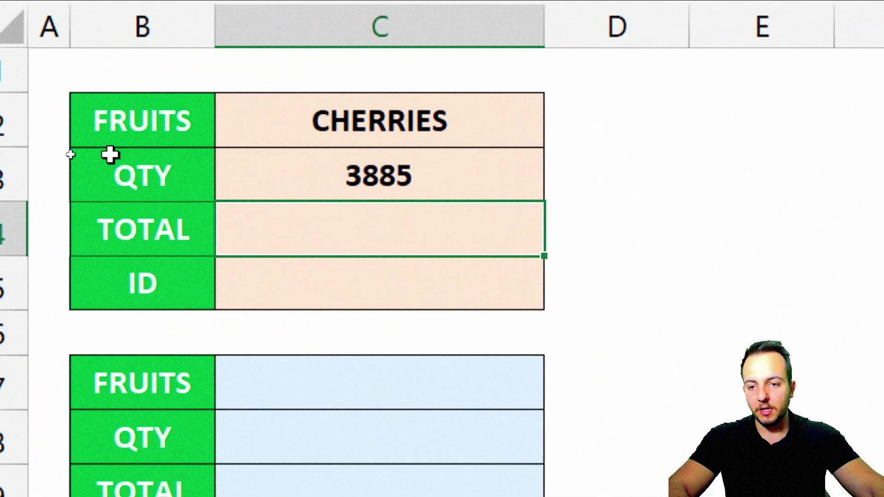
Start an XLOOKUP formula in TOTAL cell C4 with fruit cell C2 as the lookup value.
{"action": "type", "text": "=xloo"}
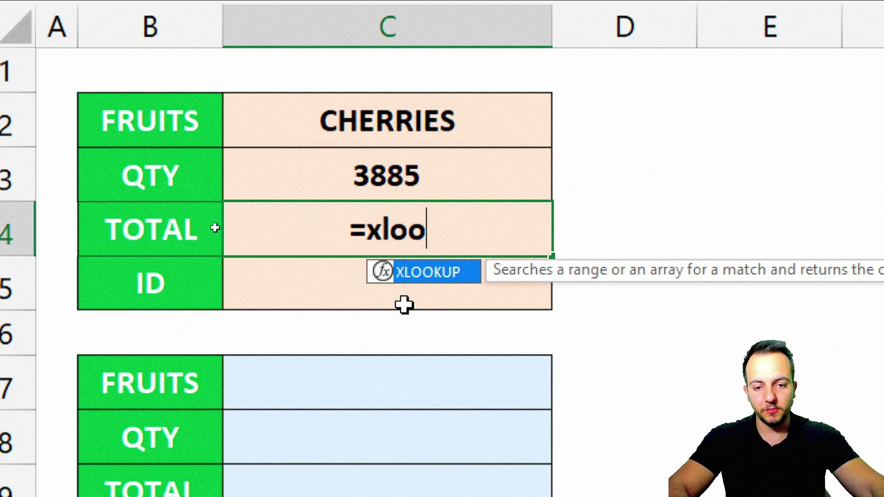
{"action": "double_click", "coordinate": [435, 274]}
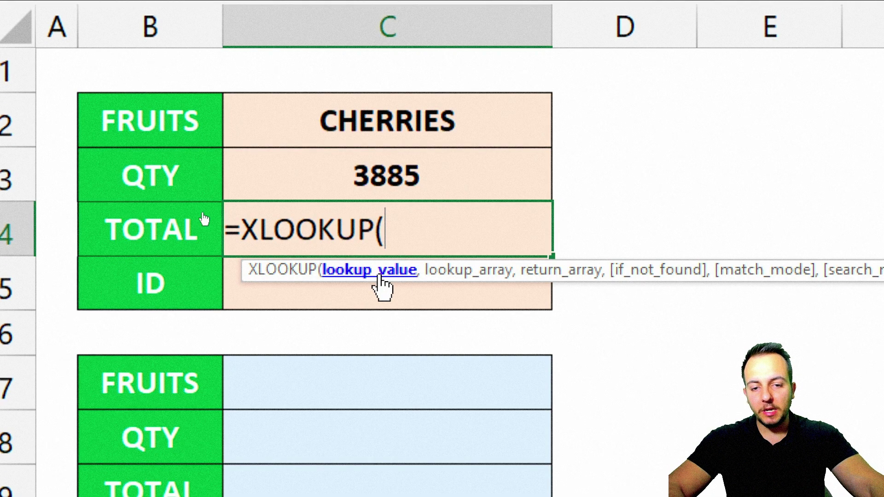
{"action": "left_click", "coordinate": [426, 125]}
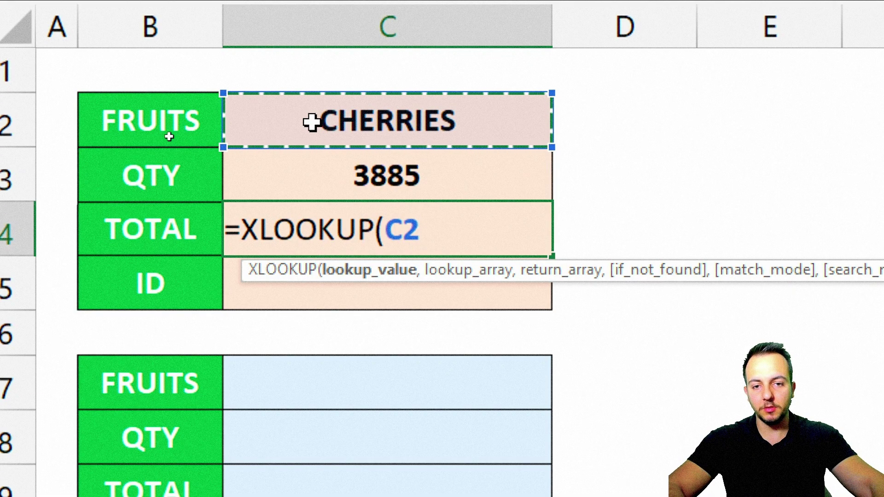
{"action": "type", "text": ","}
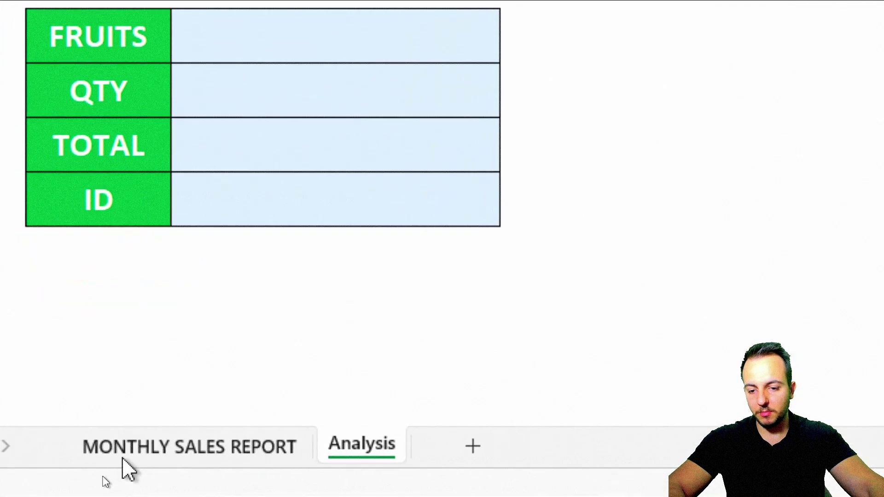
Use all of row 4, the FRUITS row on the MONTHLY SALES REPORT sheet, as the TOTAL formula's lookup array.
{"action": "left_click", "coordinate": [116, 465]}
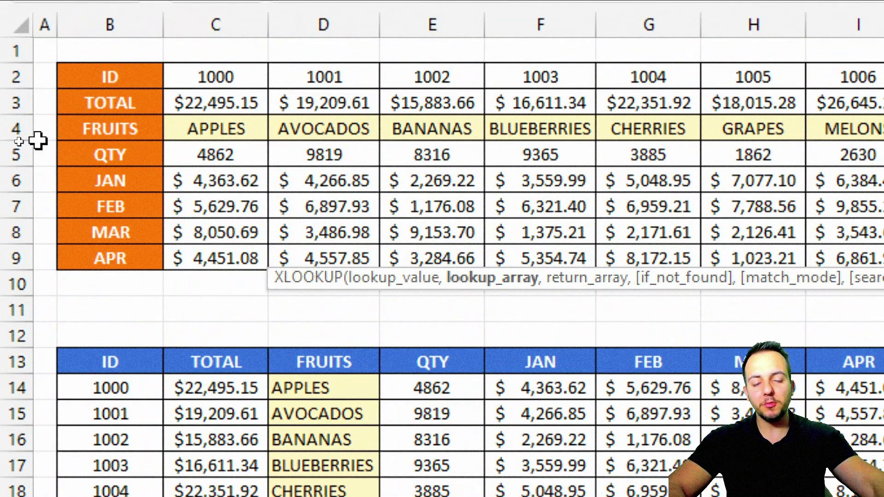
{"action": "left_click_drag", "start_coordinate": [133, 129], "coordinate": [770, 134]}
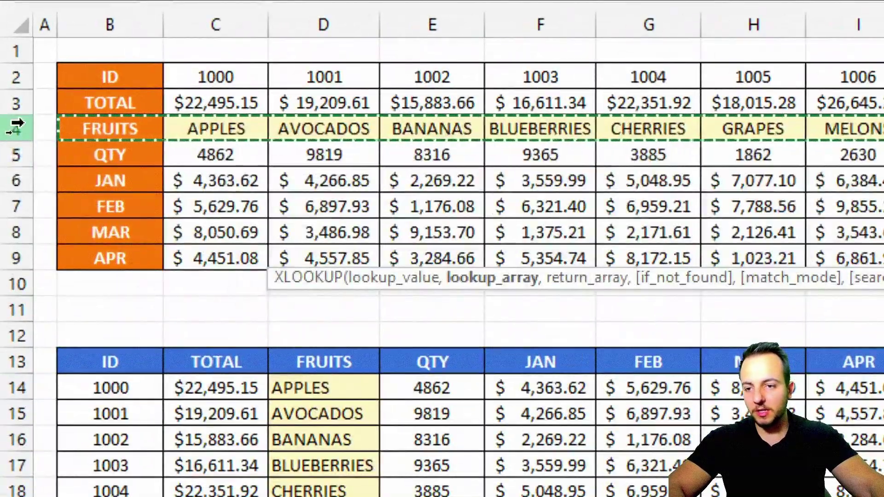
{"action": "left_click", "coordinate": [17, 128]}
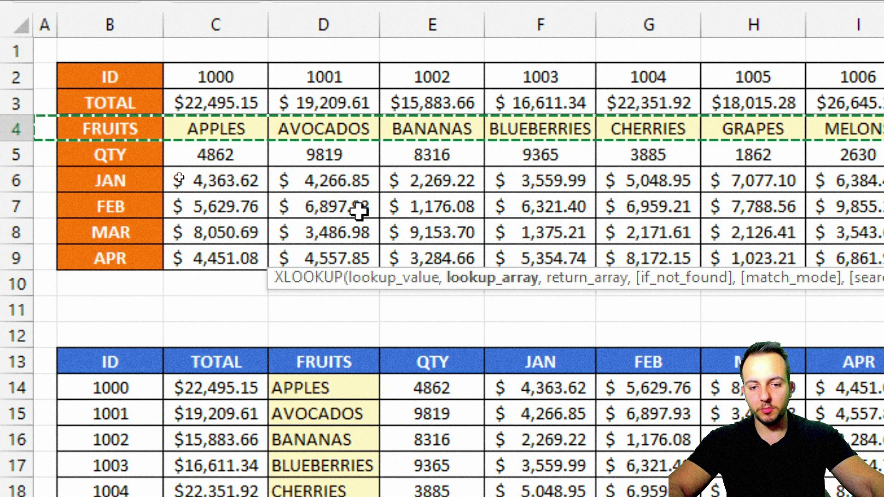
{"action": "type", "text": ",'MONTHLY SALES REPORT'!4:4,"}
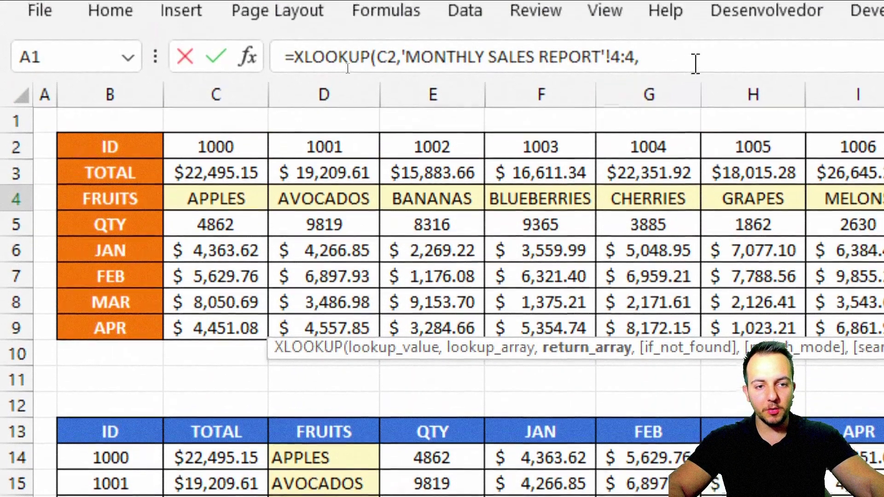
Set the return array to all of row 3, the TOTAL row on the MONTHLY SALES REPORT sheet, and enter the formula.
{"action": "left_click", "coordinate": [696, 63]}
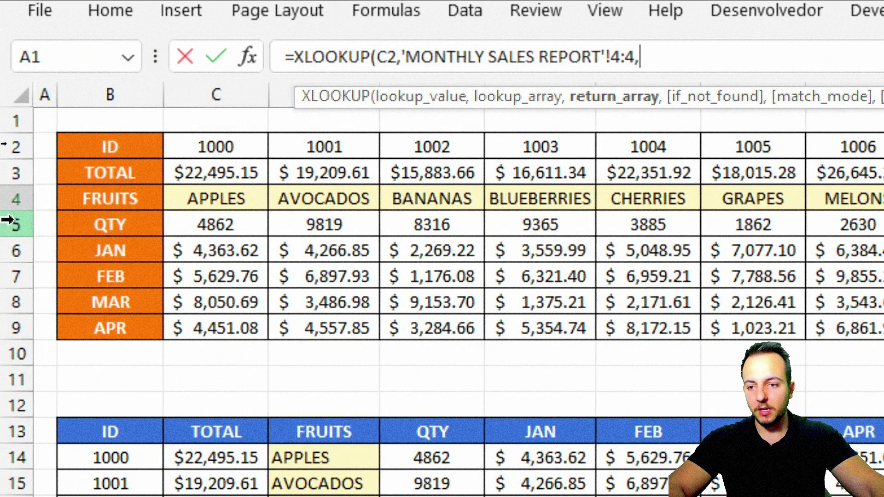
{"action": "left_click", "coordinate": [14, 173]}
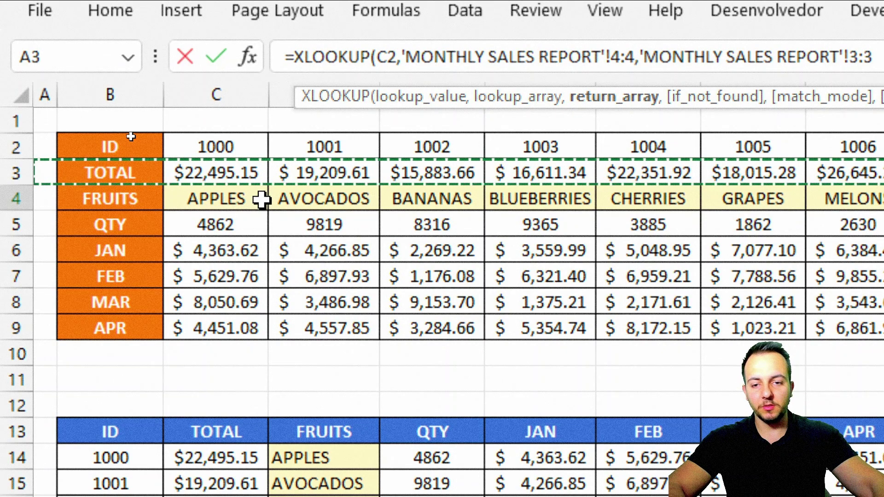
{"action": "type", "text": ")"}
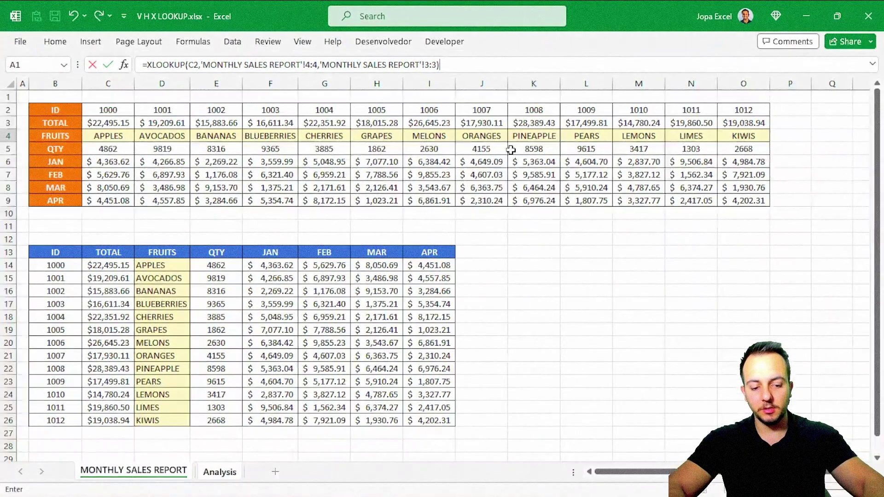
{"action": "key", "text": "Return"}
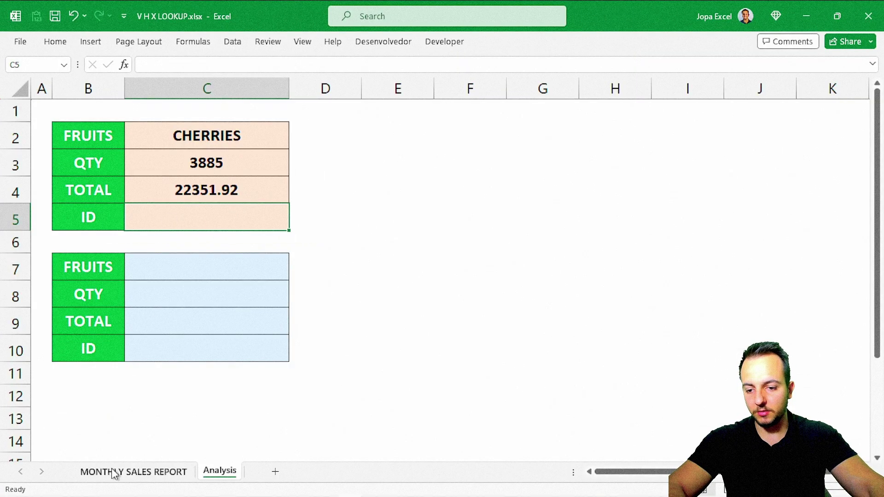
Check the CHERRIES total in the horizontal table on the MONTHLY SALES REPORT sheet.
{"action": "left_click", "coordinate": [115, 471]}
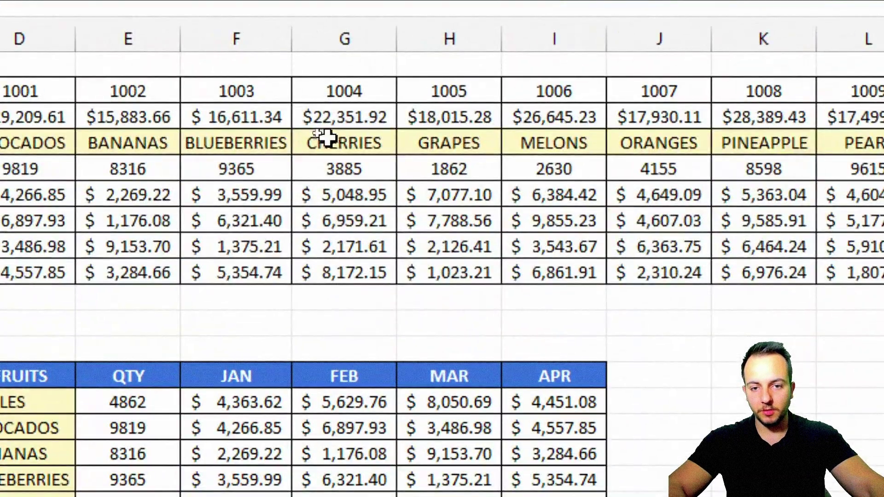
{"action": "left_click", "coordinate": [367, 139]}
{"action": "left_click", "coordinate": [365, 120]}
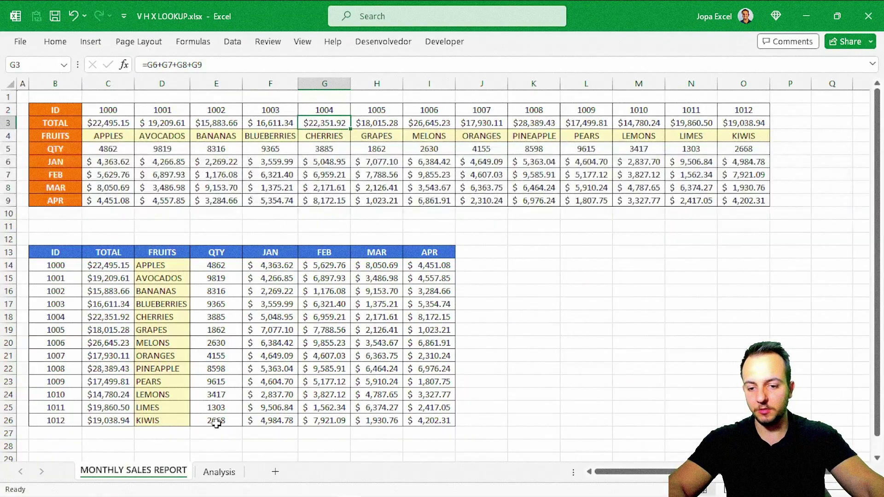
Format TOTAL cell C4 on the Analysis sheet with the dollar accounting number format.
{"action": "left_click", "coordinate": [219, 472]}
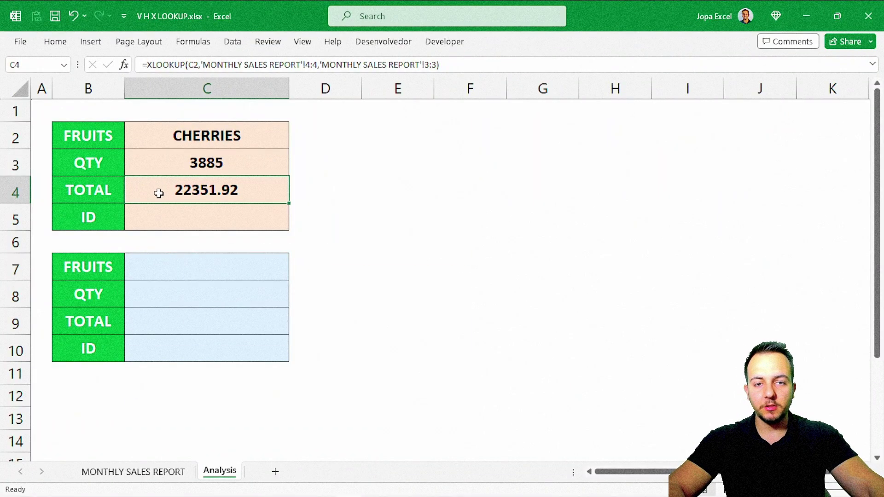
{"action": "left_click", "coordinate": [55, 41]}
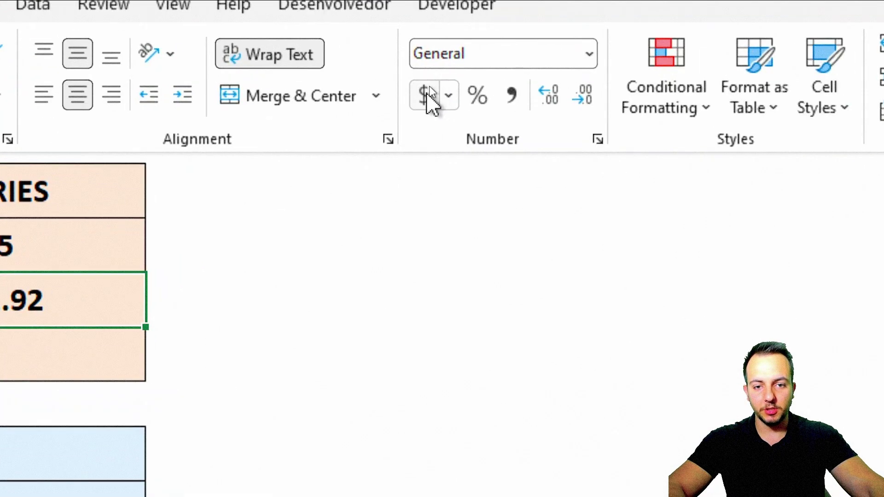
{"action": "left_click", "coordinate": [428, 92]}
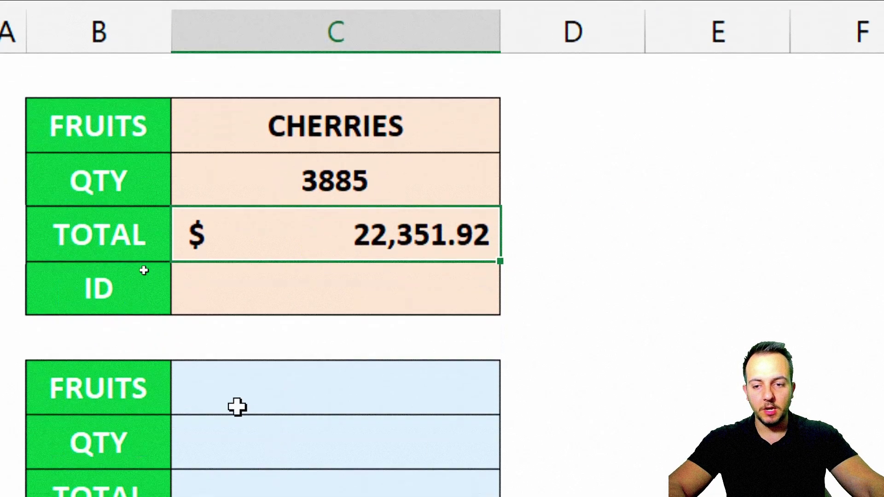
Start an XLOOKUP formula in ID cell C5 of the Analysis sheet with C2 as the lookup value.
{"action": "left_click", "coordinate": [211, 309]}
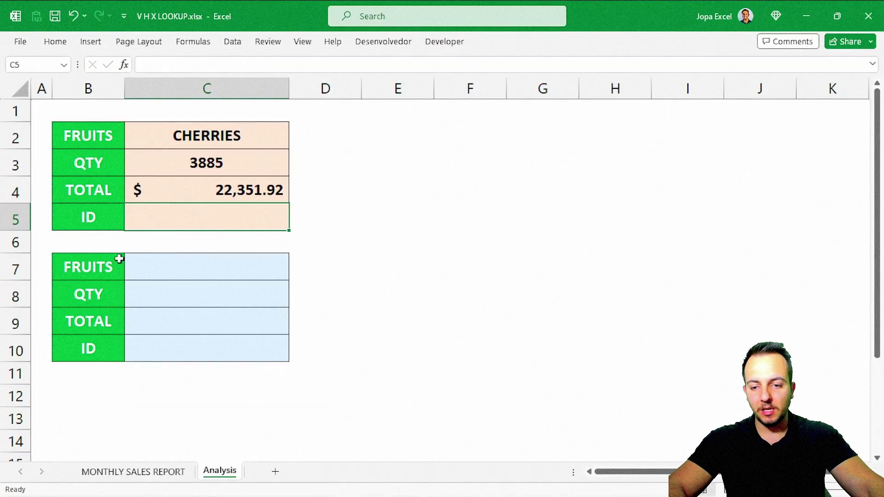
{"action": "left_click", "coordinate": [133, 471]}
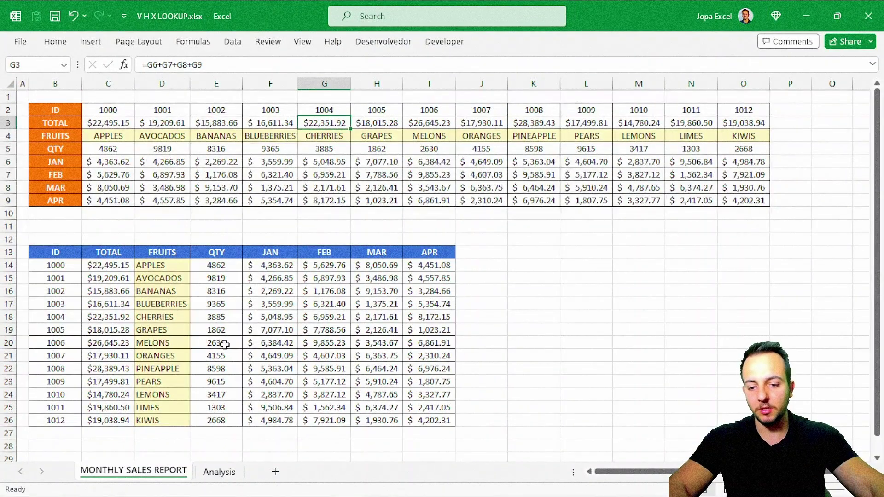
{"action": "left_click", "coordinate": [217, 472]}
{"action": "type", "text": "=xlook"}
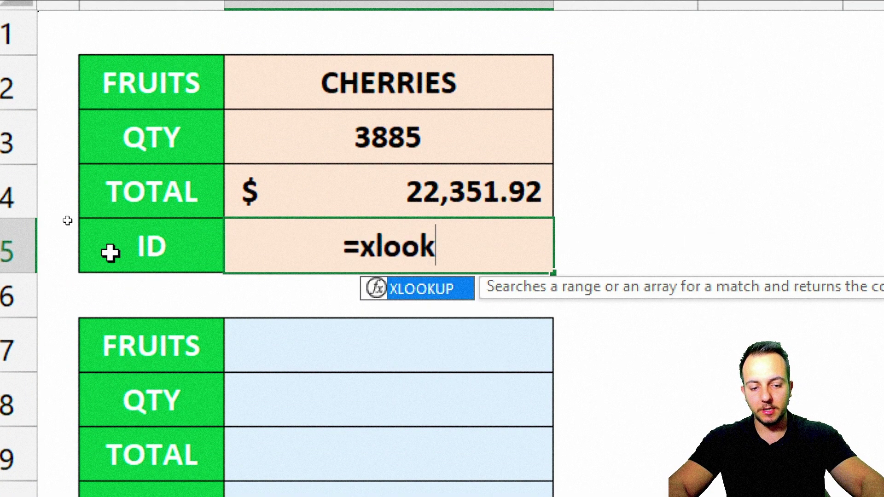
{"action": "key", "text": "Tab"}
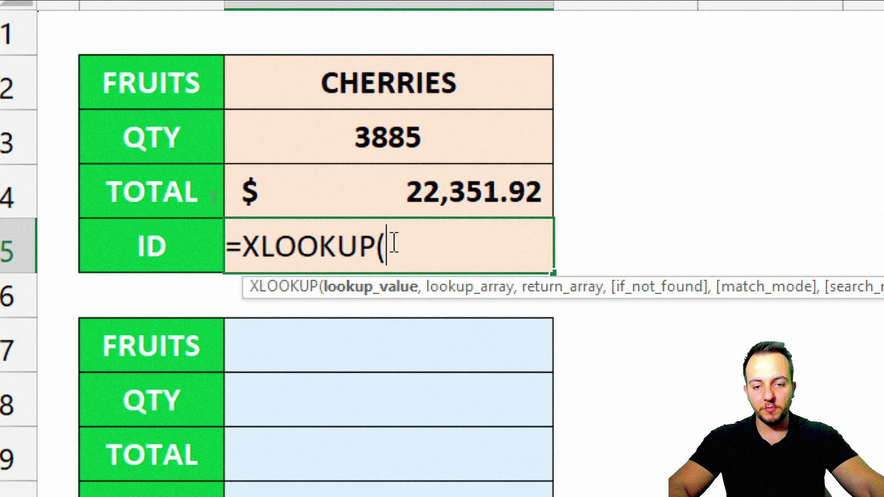
{"action": "left_click", "coordinate": [427, 88]}
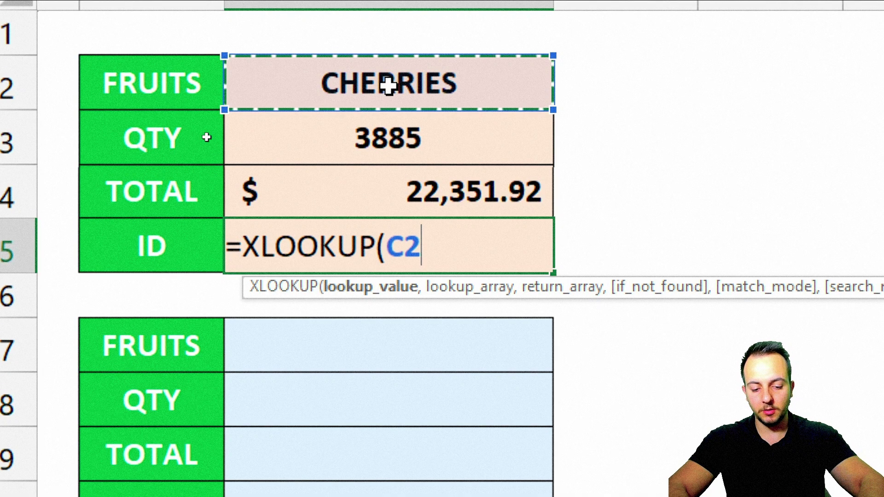
Complete the ID formula with row 4 of the MONTHLY SALES REPORT sheet as lookup array and row 2 as return array.
{"action": "type", "text": ",'MONTHLY SALES REPORT'!"}
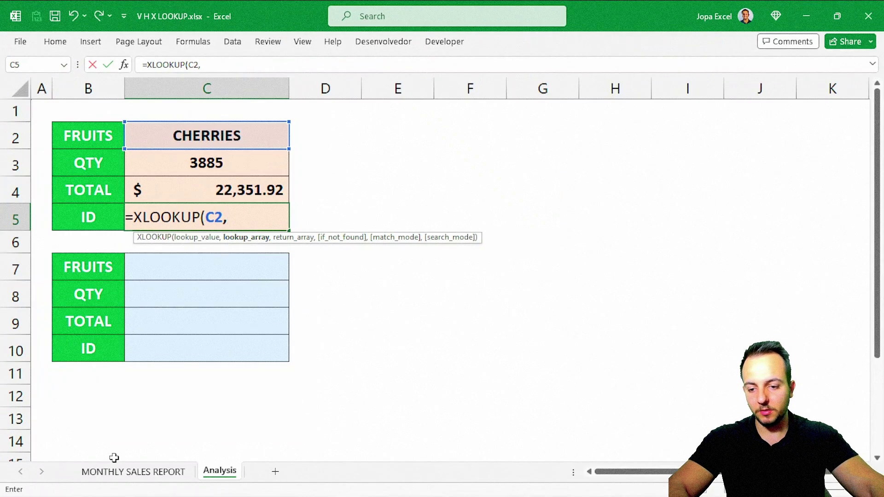
{"action": "left_click", "coordinate": [121, 472]}
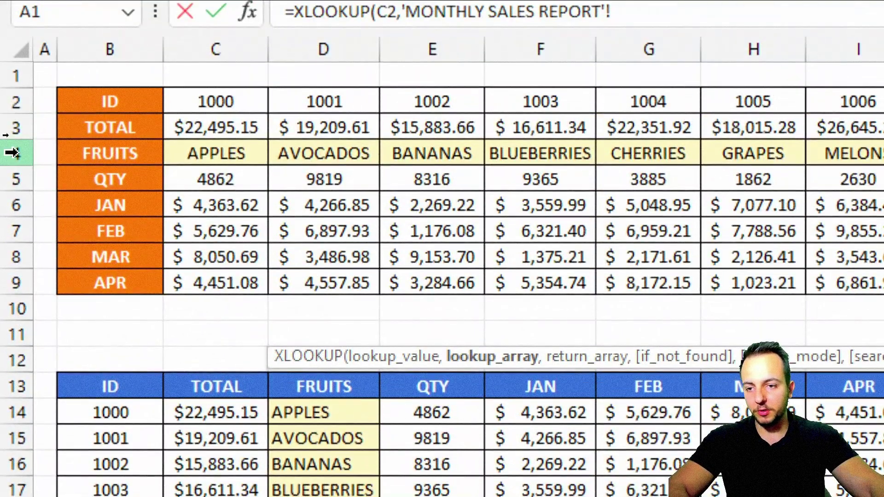
{"action": "left_click", "coordinate": [11, 153]}
{"action": "type", "text": ","}
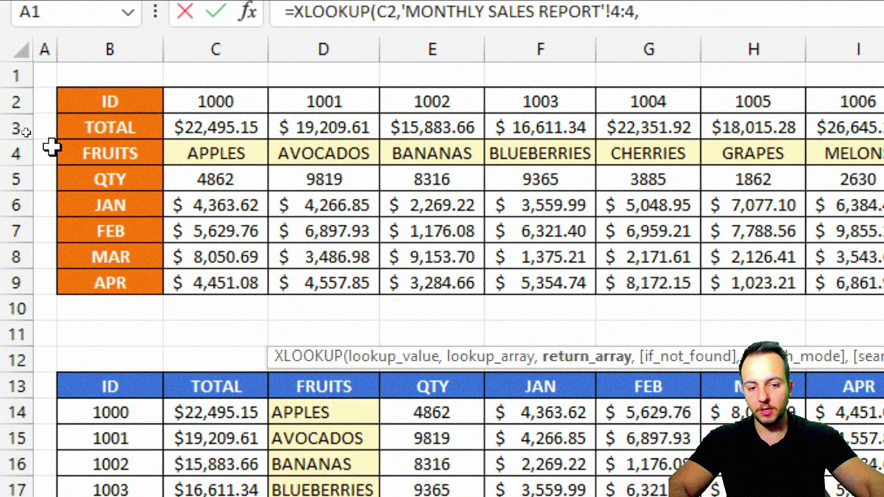
{"action": "left_click", "coordinate": [18, 101]}
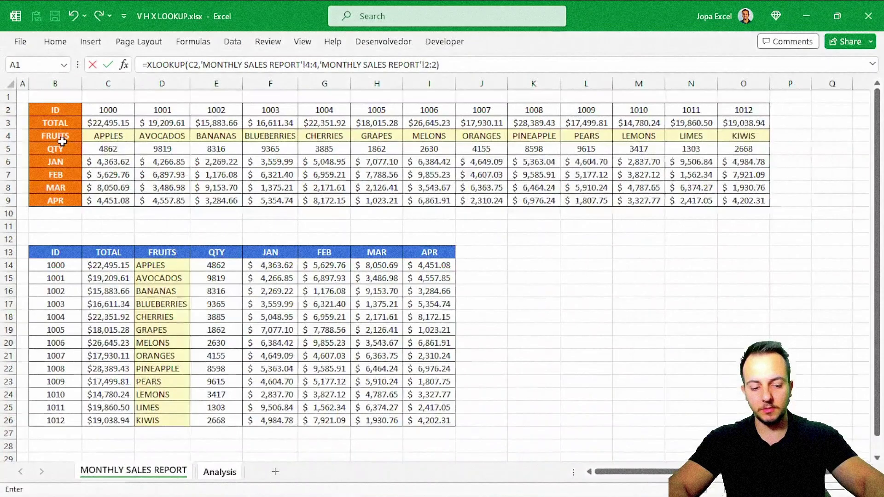
{"action": "key", "text": "Return"}
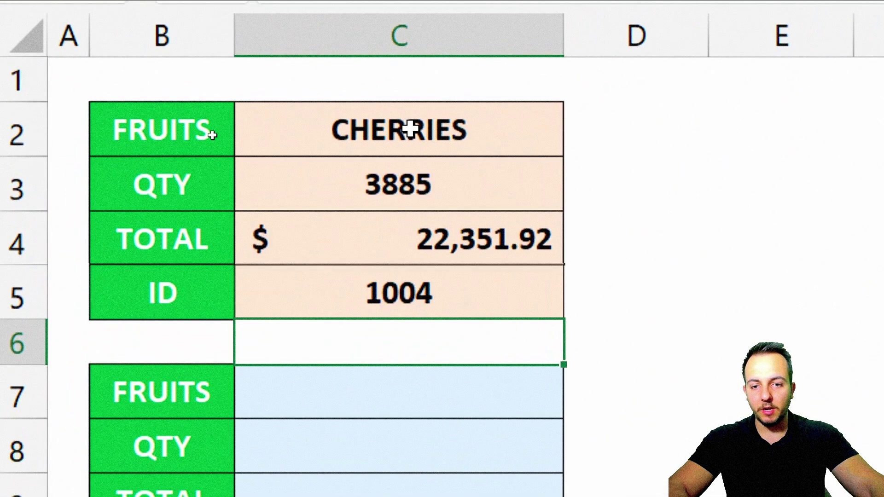
Test the first form's lookup formulas by switching the fruit in C2 several times, including to MELONS.
{"action": "left_click", "coordinate": [212, 135]}
{"action": "left_click", "coordinate": [296, 144]}
{"action": "left_click", "coordinate": [402, 237]}
{"action": "left_click", "coordinate": [572, 132]}
{"action": "left_click", "coordinate": [547, 144]}
{"action": "left_click", "coordinate": [577, 144]}
{"action": "left_click", "coordinate": [389, 260]}
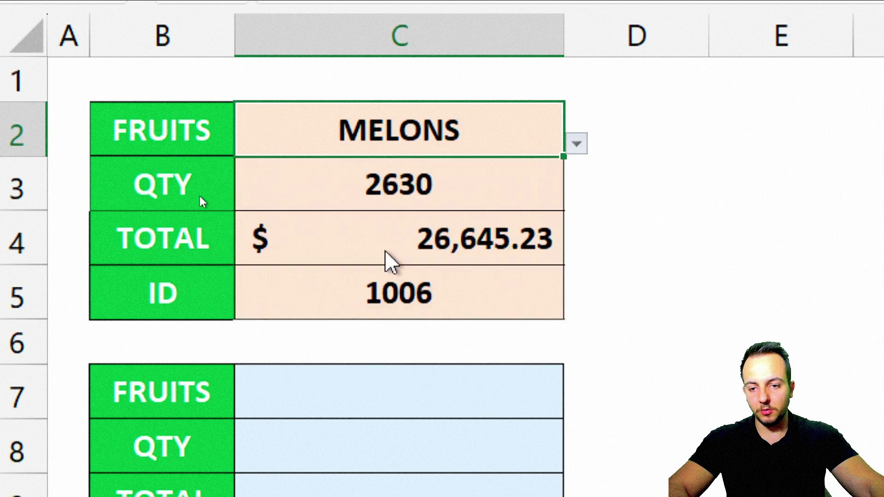
{"action": "left_click", "coordinate": [576, 144]}
{"action": "left_click", "coordinate": [322, 294]}
{"action": "left_click", "coordinate": [576, 144]}
{"action": "left_click", "coordinate": [411, 210]}
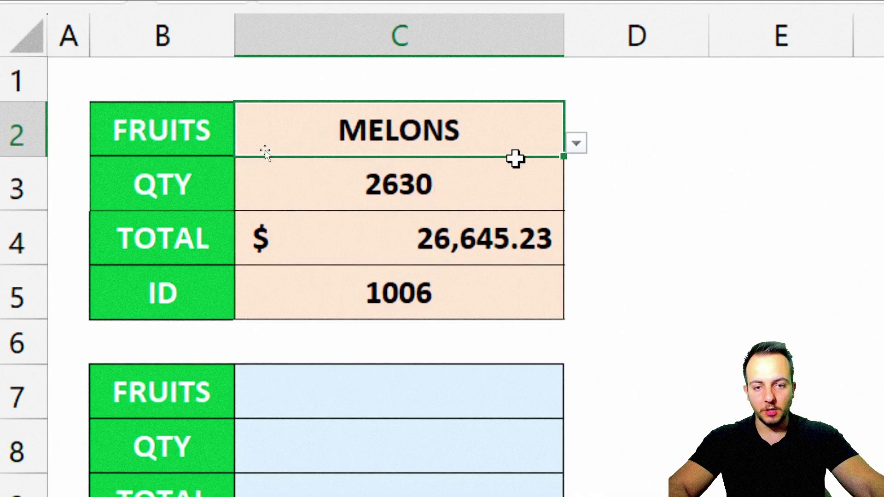
Choose AVOCADOS and finally BANANAS as the fruit in C2 to test the QTY, TOTAL and ID formulas.
{"action": "left_click", "coordinate": [577, 144]}
{"action": "left_click_drag", "start_coordinate": [574, 320], "coordinate": [571, 260]}
{"action": "left_click", "coordinate": [285, 202]}
{"action": "left_click", "coordinate": [576, 144]}
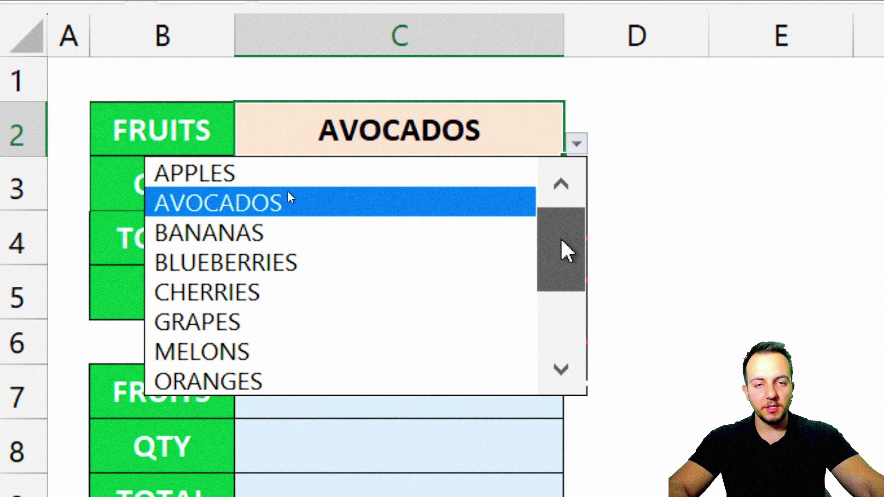
{"action": "left_click", "coordinate": [296, 234]}
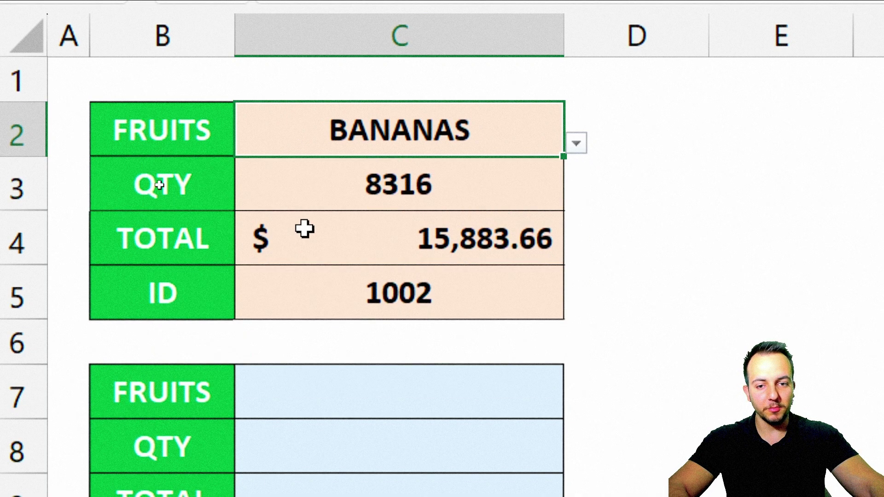
{"action": "left_click", "coordinate": [171, 122]}
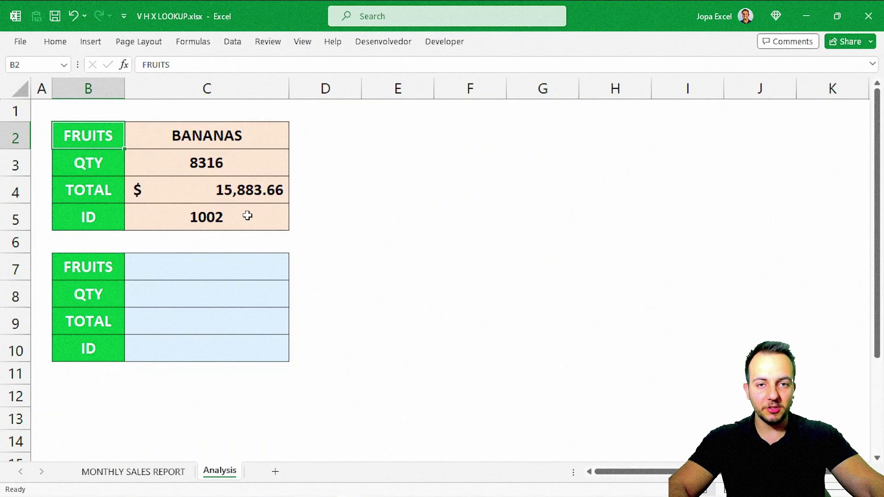
Choose BANANAS as the fruit in C7 of the second form on the Analysis sheet.
{"action": "left_click", "coordinate": [138, 471]}
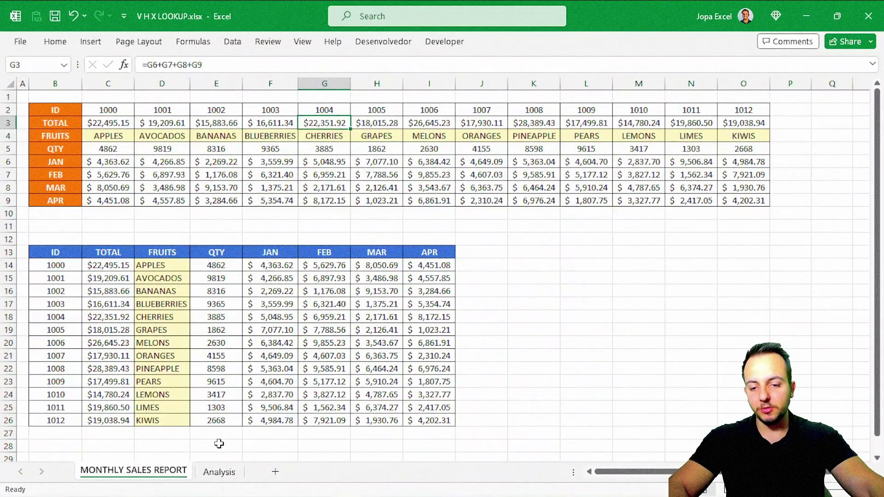
{"action": "left_click", "coordinate": [219, 472]}
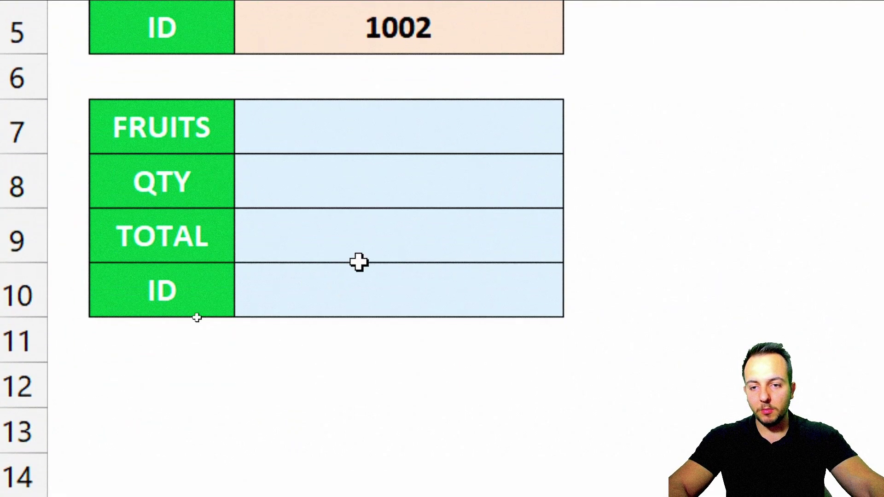
{"action": "left_click", "coordinate": [235, 266]}
{"action": "left_click", "coordinate": [576, 142]}
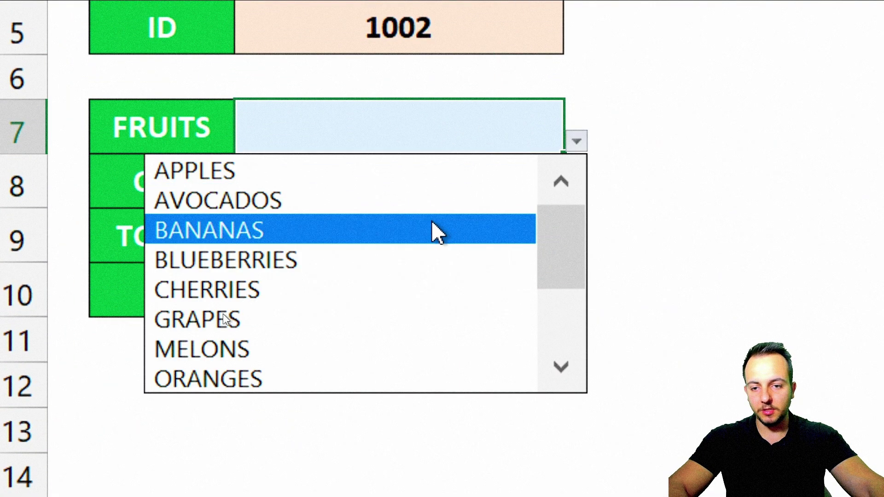
{"action": "left_click", "coordinate": [431, 228]}
Start a VLOOKUP formula in QTY cell C8 with C7 as the lookup value.
{"action": "left_click", "coordinate": [384, 201]}
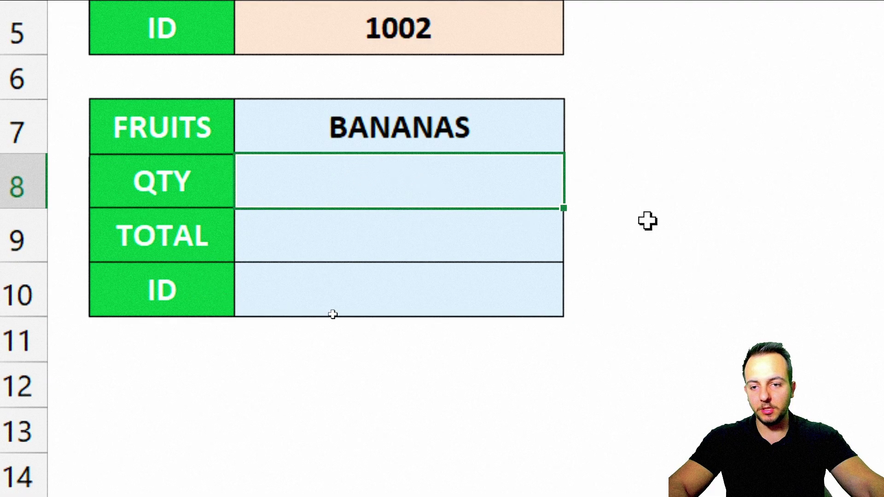
{"action": "type", "text": "vlook"}
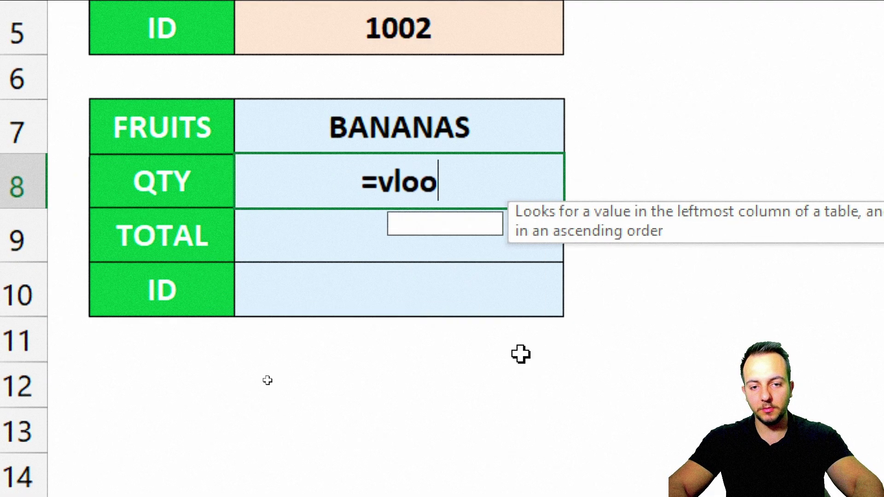
{"action": "double_click", "coordinate": [412, 232]}
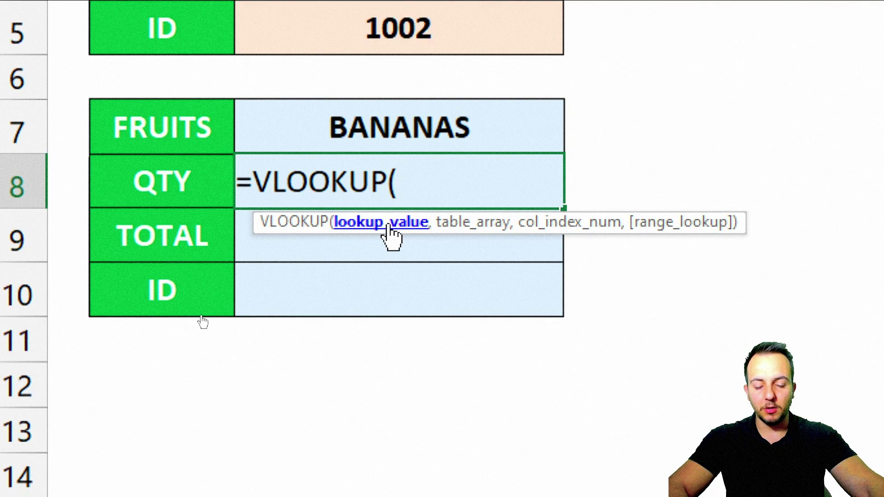
{"action": "left_click", "coordinate": [339, 129]}
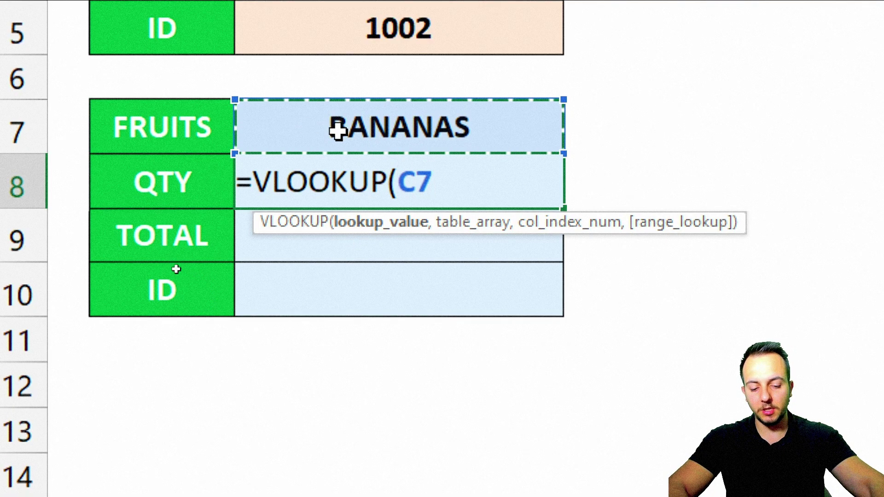
{"action": "type", "text": ","}
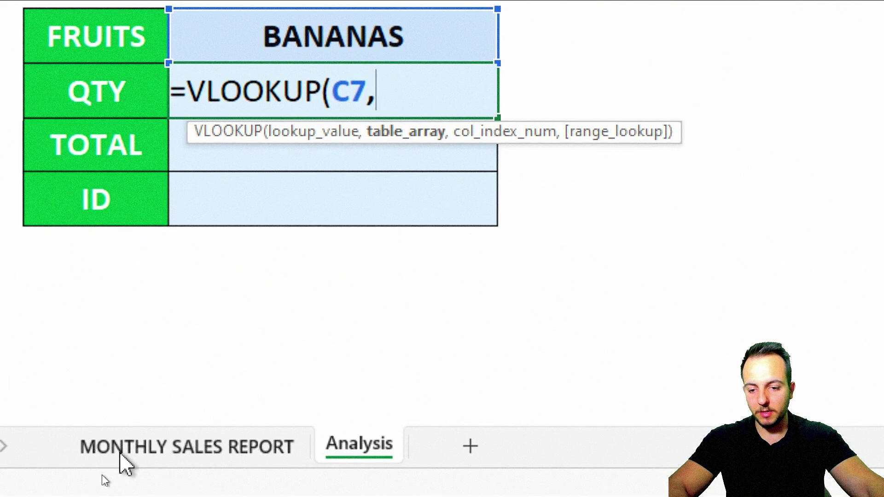
Set the VLOOKUP table array to D13:I26 of the MONTHLY SALES REPORT sheet, starting at the FRUITS column.
{"action": "left_click", "coordinate": [107, 477]}
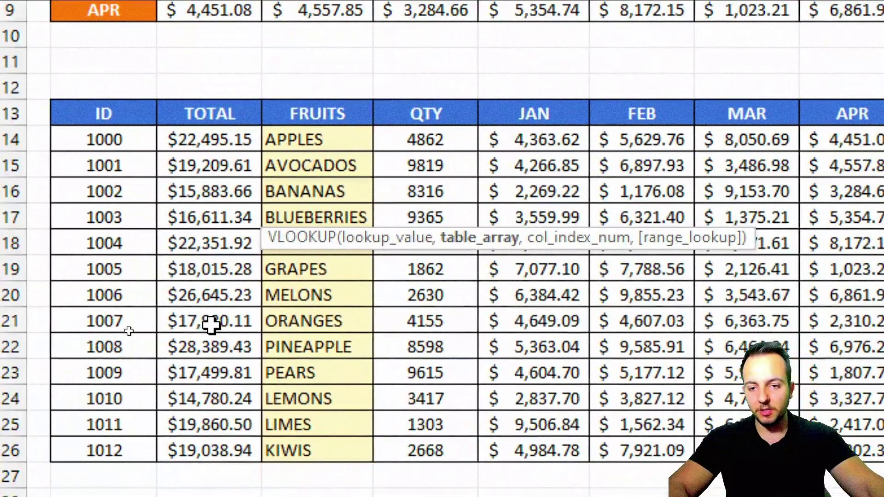
{"action": "left_click", "coordinate": [319, 112]}
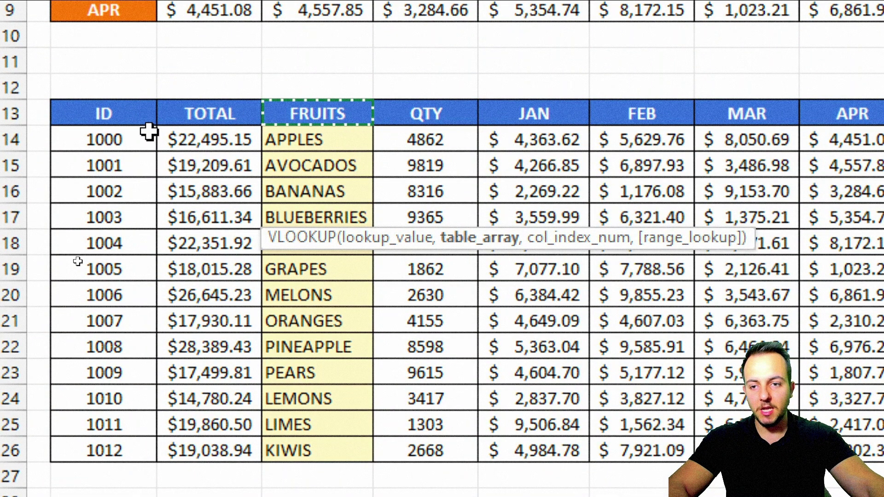
{"action": "left_click_drag", "start_coordinate": [131, 115], "coordinate": [116, 357]}
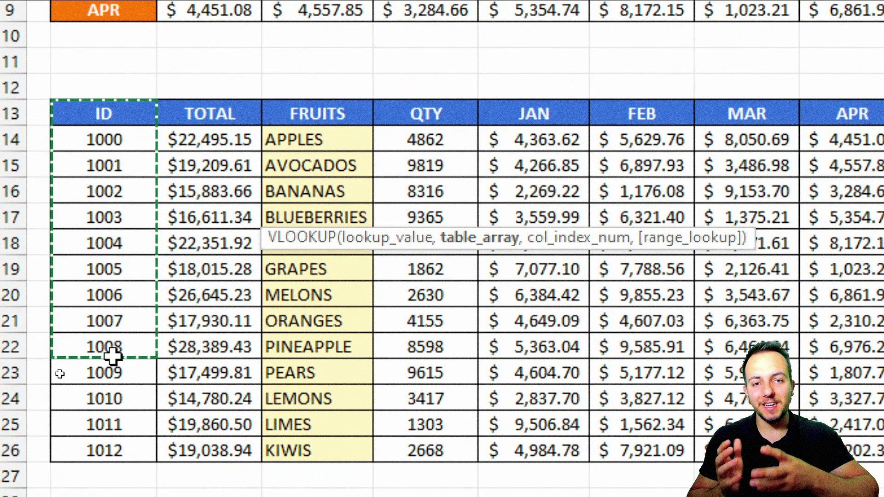
{"action": "left_click_drag", "start_coordinate": [355, 108], "coordinate": [347, 420]}
{"action": "left_click_drag", "start_coordinate": [345, 112], "coordinate": [866, 440]}
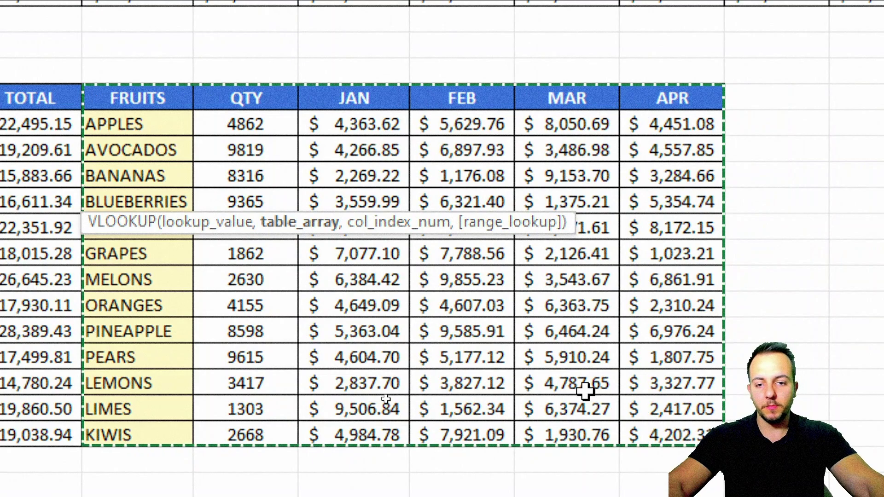
{"action": "type", "text": ","}
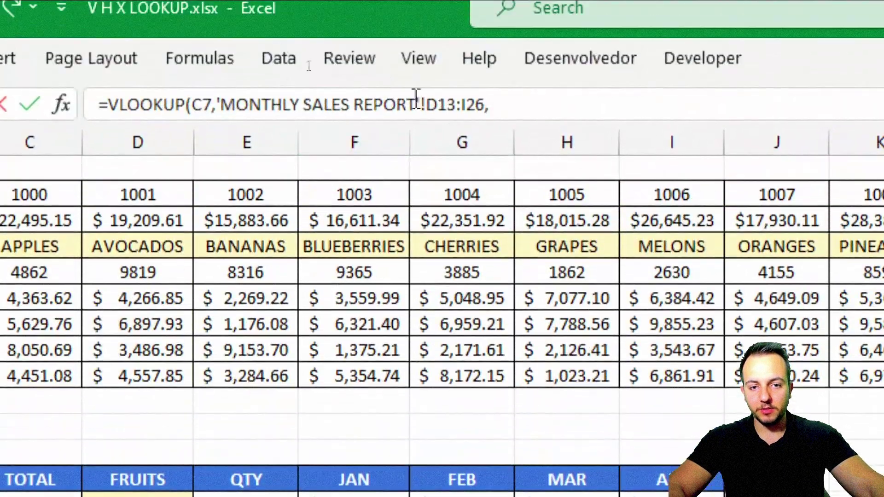
Complete the QTY formula with column index 2 and exact match FALSE.
{"action": "left_click", "coordinate": [562, 113]}
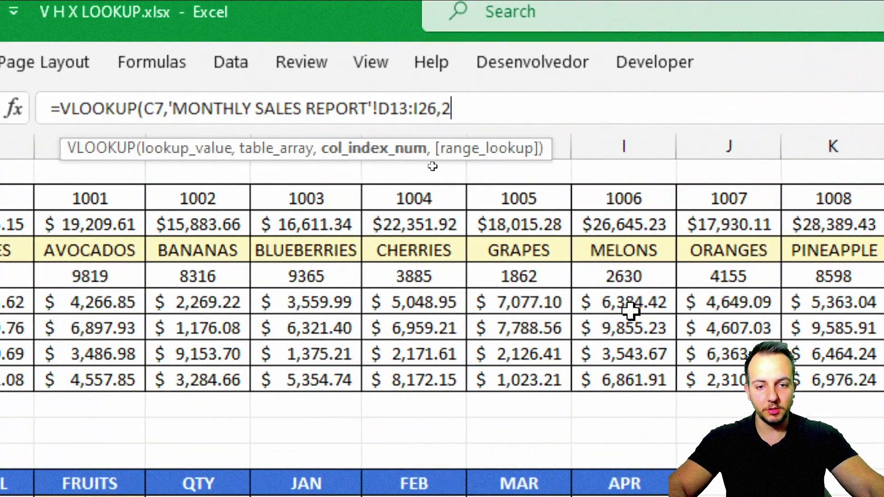
{"action": "type", "text": ","}
{"action": "left_click", "coordinate": [582, 197]}
{"action": "double_click", "coordinate": [577, 196]}
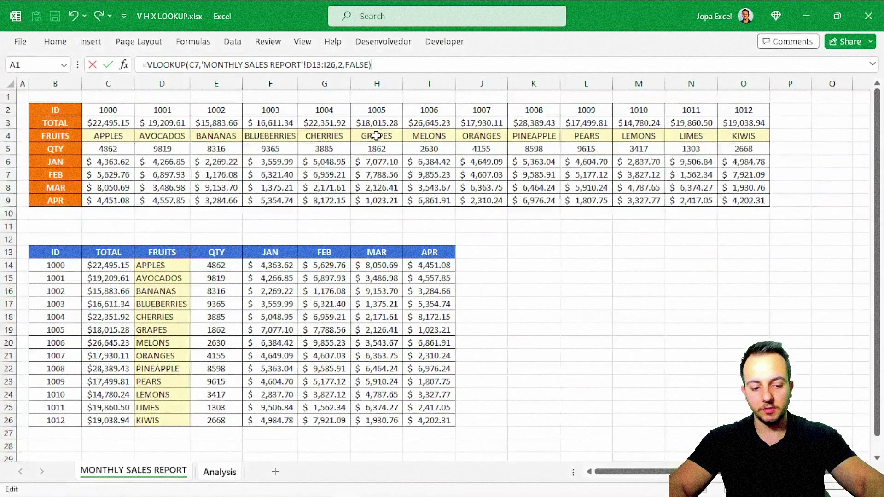
{"action": "key", "text": "Return"}
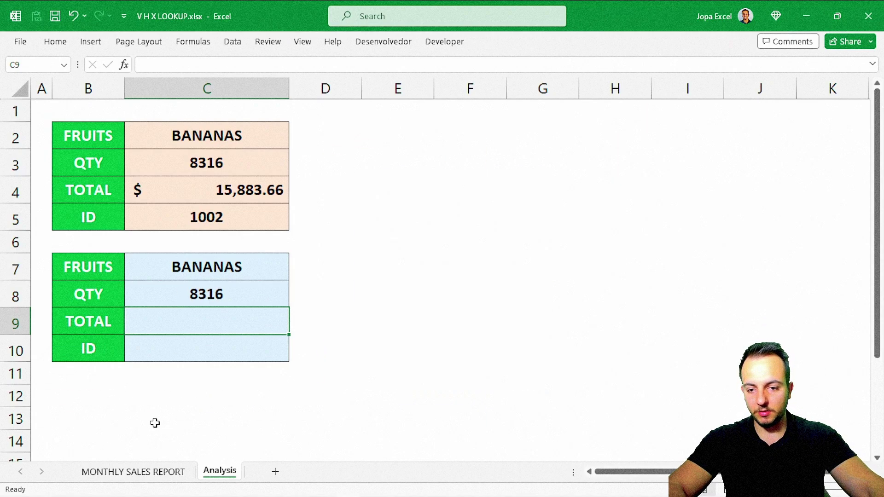
Check the BANANAS quantity in the vertical table of the MONTHLY SALES REPORT sheet against the second form.
{"action": "left_click", "coordinate": [128, 472]}
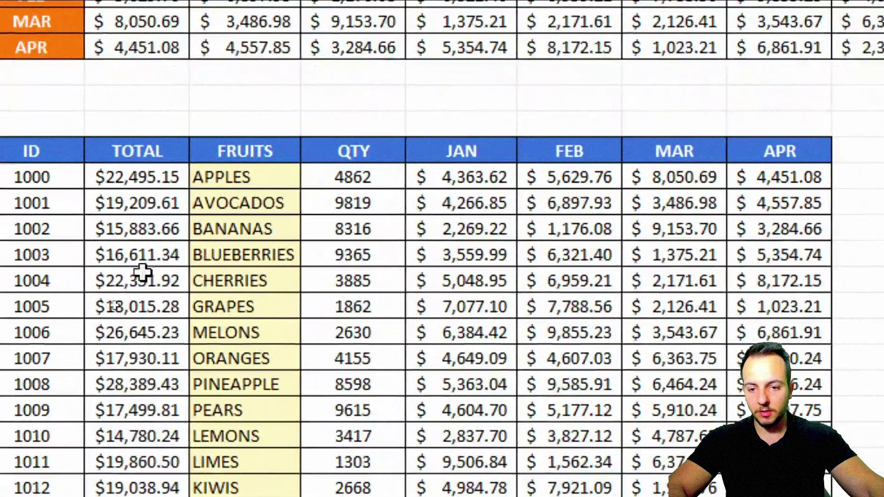
{"action": "left_click_drag", "start_coordinate": [244, 177], "coordinate": [248, 258]}
{"action": "left_click_drag", "start_coordinate": [276, 227], "coordinate": [377, 224]}
{"action": "left_click", "coordinate": [372, 227]}
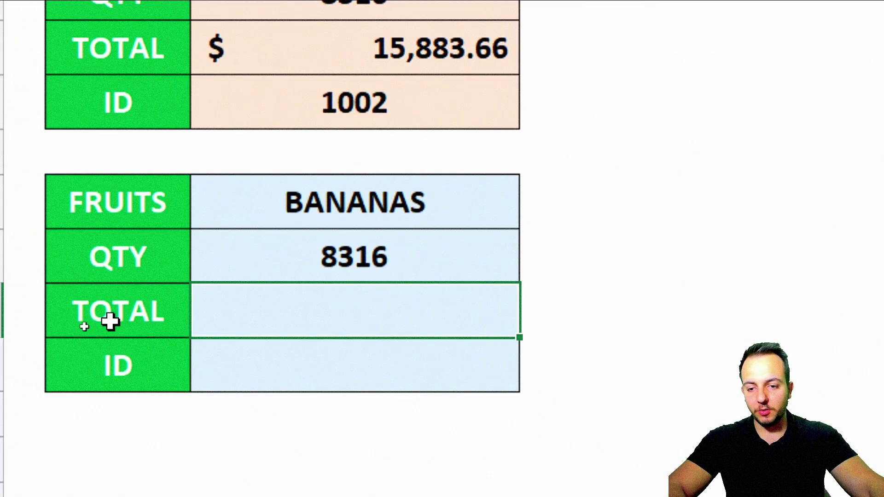
Review the TOTAL and ID fields still to fill in the second form of the Analysis sheet.
{"action": "left_click_drag", "start_coordinate": [111, 317], "coordinate": [247, 318]}
{"action": "left_click_drag", "start_coordinate": [158, 361], "coordinate": [266, 362]}
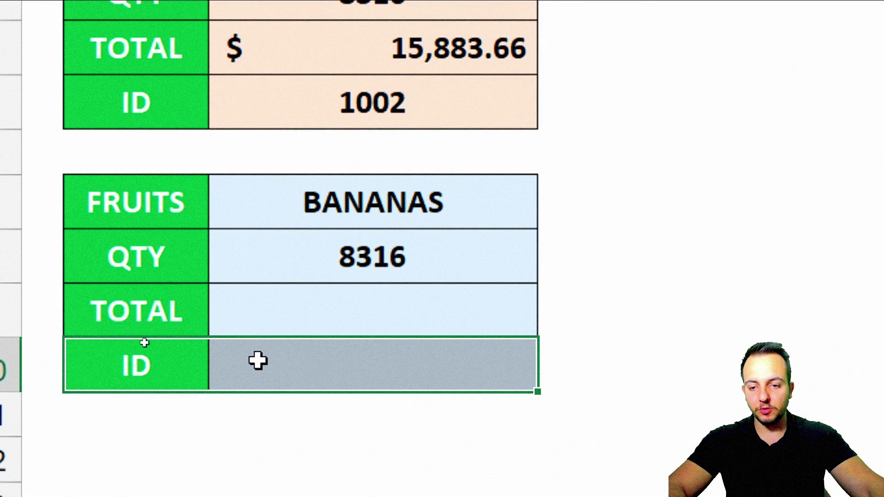
{"action": "left_click_drag", "start_coordinate": [176, 323], "coordinate": [188, 310]}
{"action": "left_click_drag", "start_coordinate": [139, 366], "coordinate": [506, 366]}
{"action": "left_click_drag", "start_coordinate": [181, 326], "coordinate": [188, 306]}
{"action": "left_click", "coordinate": [172, 351]}
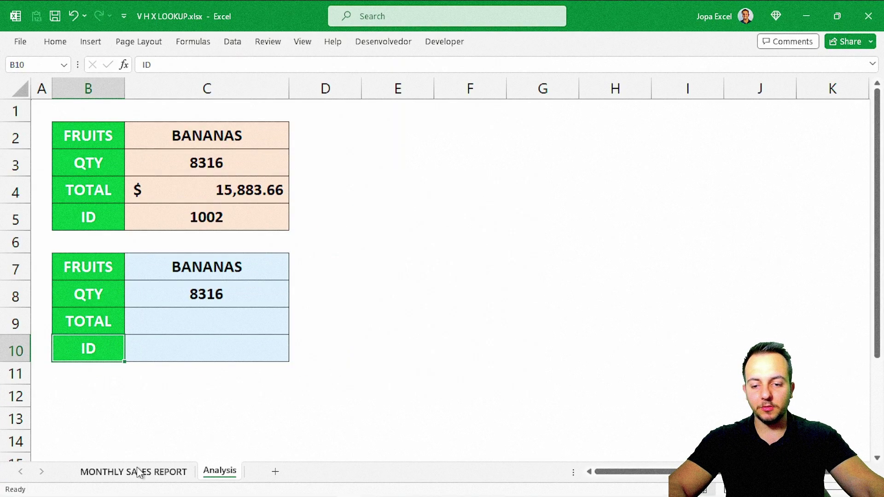
Examine where the TOTAL and ID columns sit relative to the FRUITS column in the vertical table of MONTHLY SALES REPORT.
{"action": "left_click", "coordinate": [138, 472]}
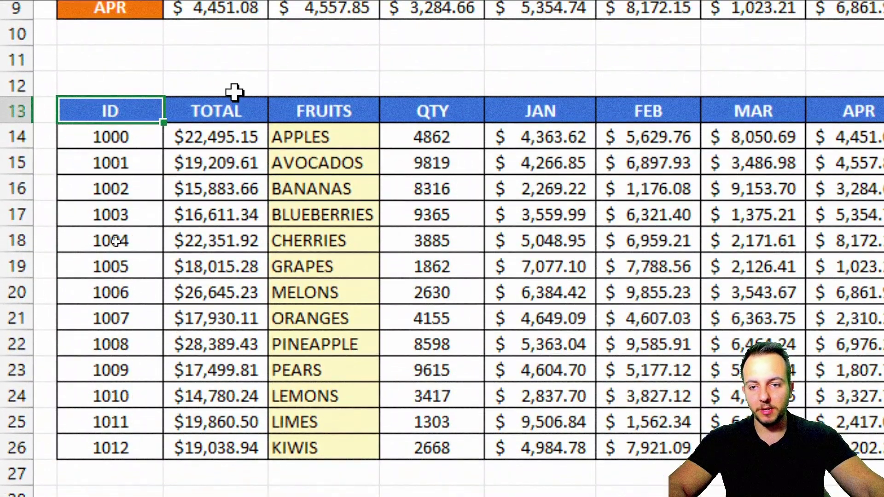
{"action": "left_click_drag", "start_coordinate": [228, 110], "coordinate": [216, 267]}
{"action": "left_click_drag", "start_coordinate": [111, 111], "coordinate": [111, 241]}
{"action": "left_click", "coordinate": [326, 112]}
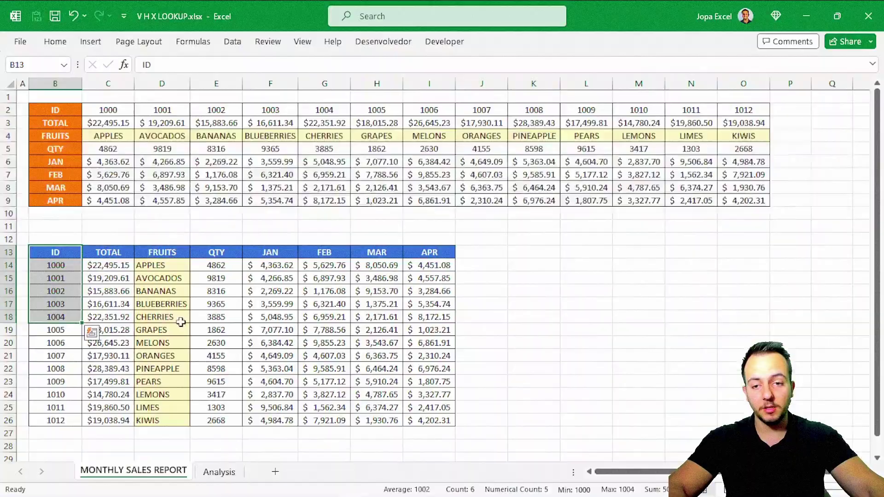
{"action": "key", "text": "ctrl+q"}
{"action": "left_click", "coordinate": [73, 253]}
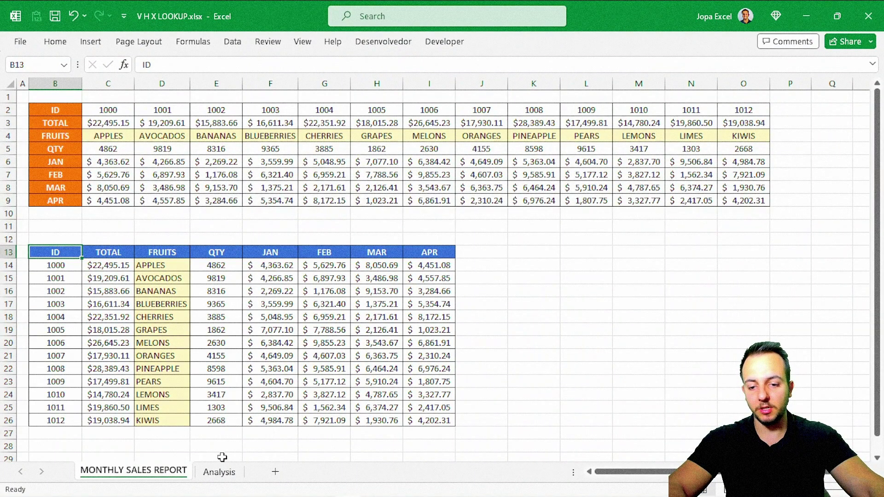
Start an XLOOKUP formula in TOTAL cell C9 of the Analysis sheet with C7 as the lookup value.
{"action": "left_click", "coordinate": [220, 472]}
{"action": "key", "text": "Up"}
{"action": "key", "text": "Right"}
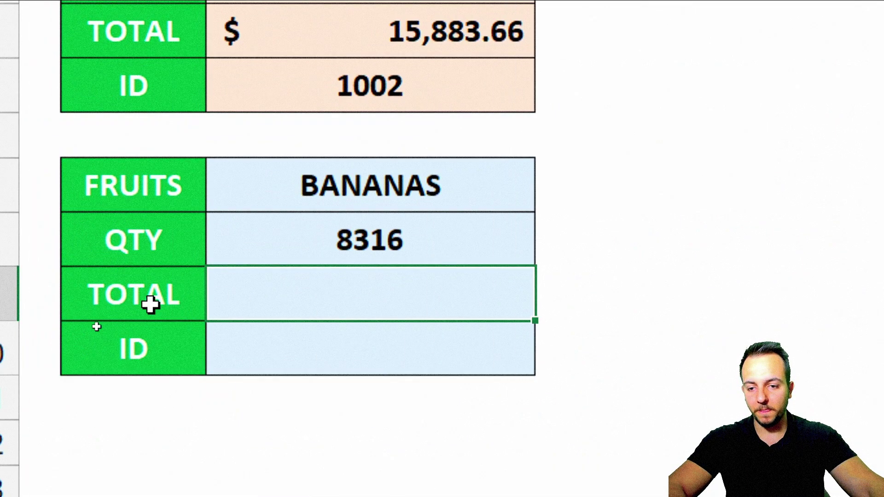
{"action": "type", "text": "=xlo"}
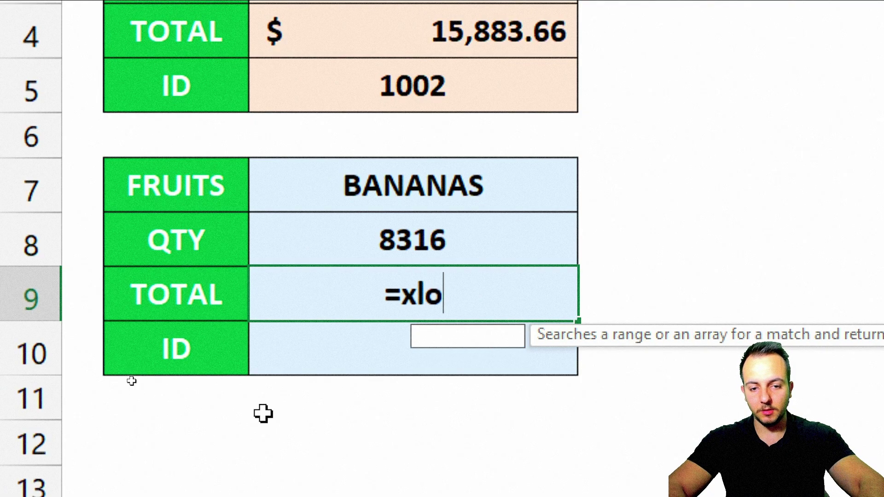
{"action": "key", "text": "Tab"}
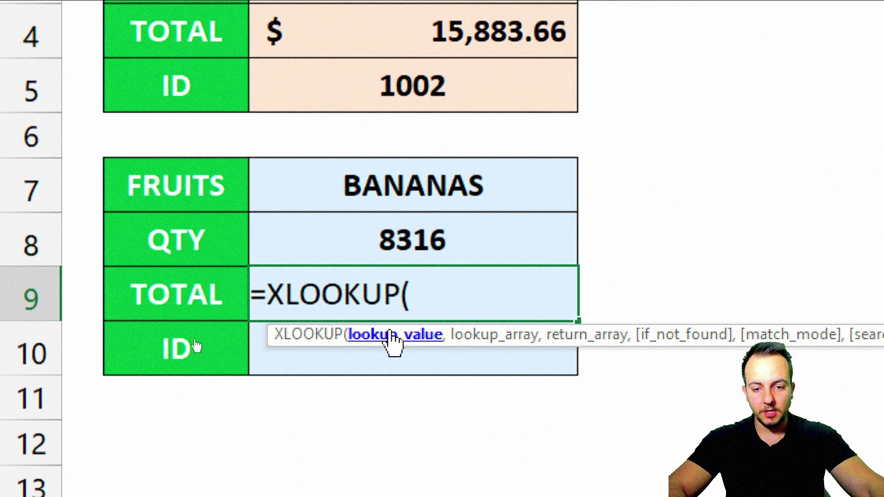
{"action": "left_click", "coordinate": [496, 190]}
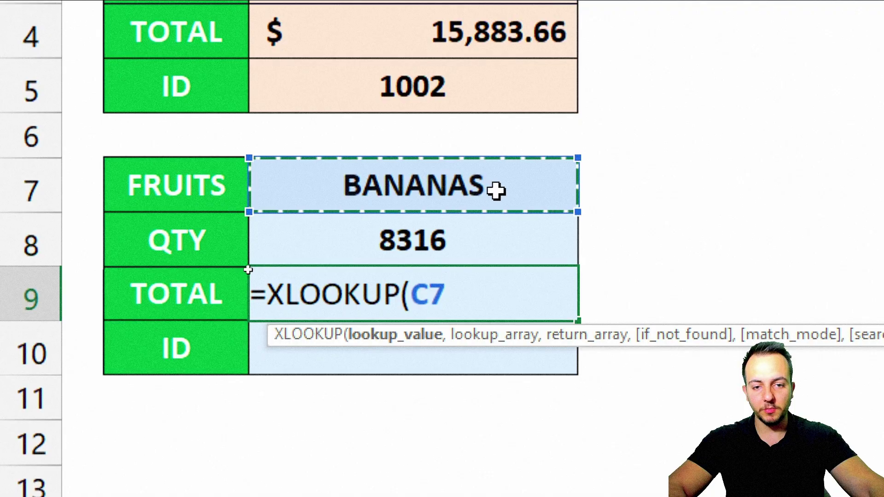
{"action": "type", "text": ","}
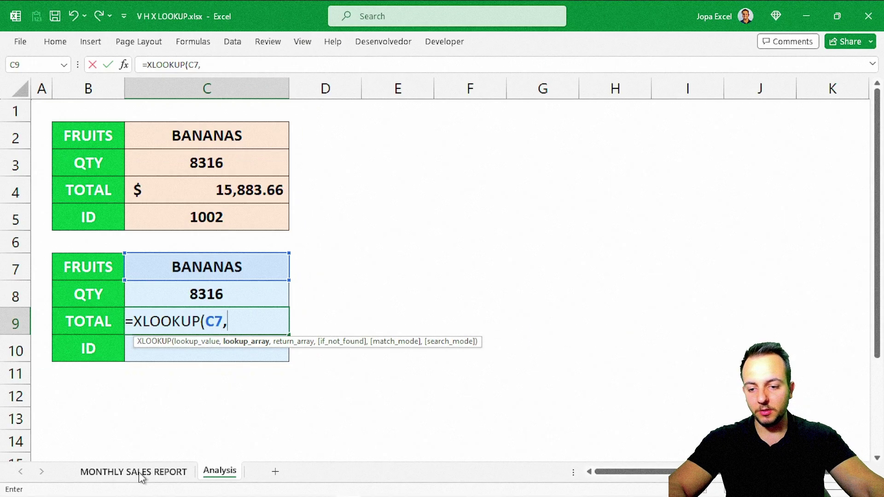
Complete the TOTAL formula with D13:D26 of the MONTHLY SALES REPORT sheet as lookup array and C13:C26 as return array.
{"action": "left_click", "coordinate": [141, 477]}
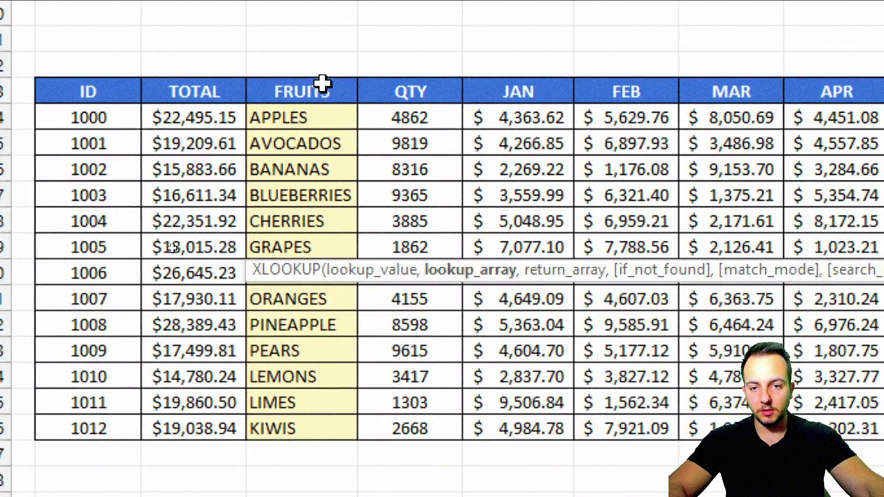
{"action": "left_click_drag", "start_coordinate": [322, 83], "coordinate": [310, 422]}
{"action": "type", "text": ","}
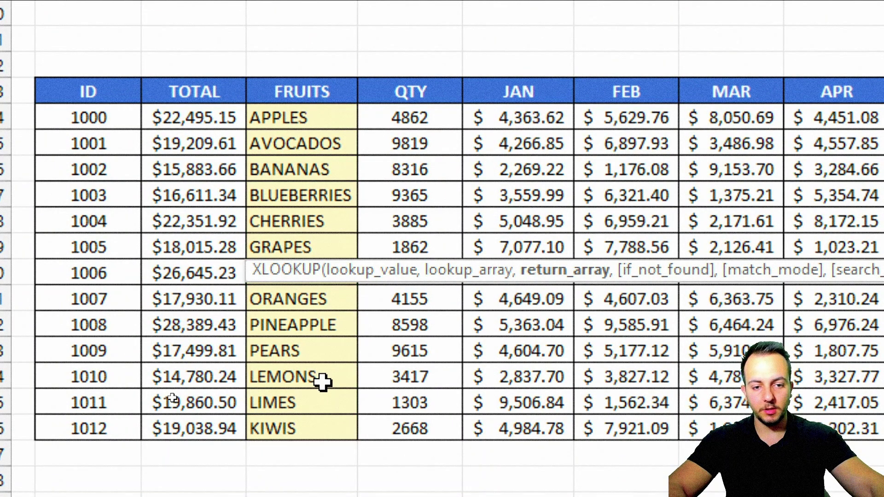
{"action": "left_click_drag", "start_coordinate": [175, 99], "coordinate": [173, 430]}
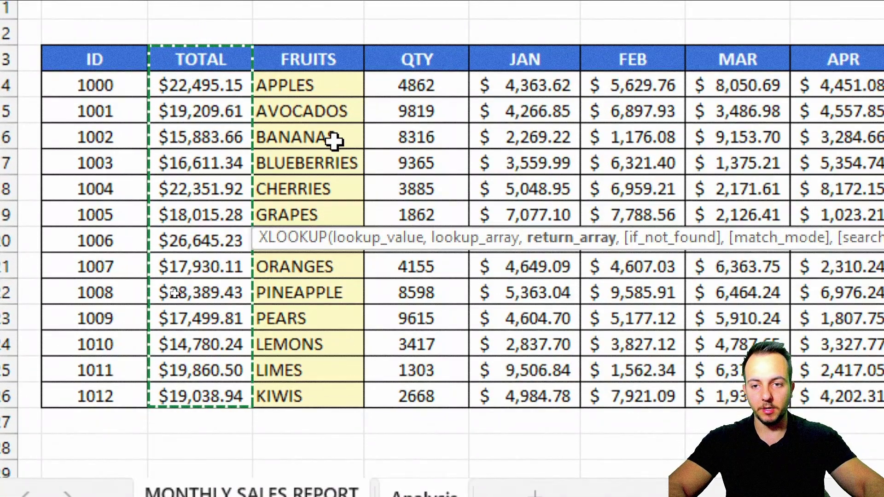
{"action": "key", "text": "Return"}
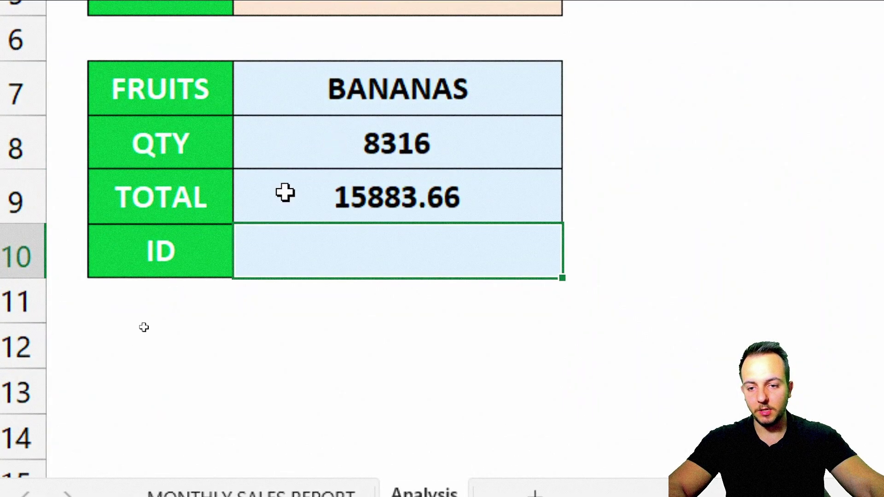
Apply the Accounting Number Format in dollars to TOTAL cell C9.
{"action": "left_click", "coordinate": [340, 197]}
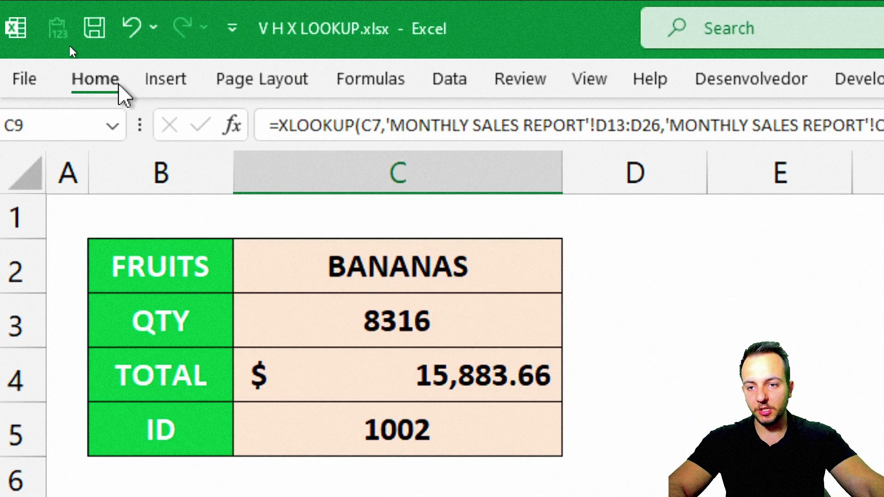
{"action": "left_click", "coordinate": [121, 88]}
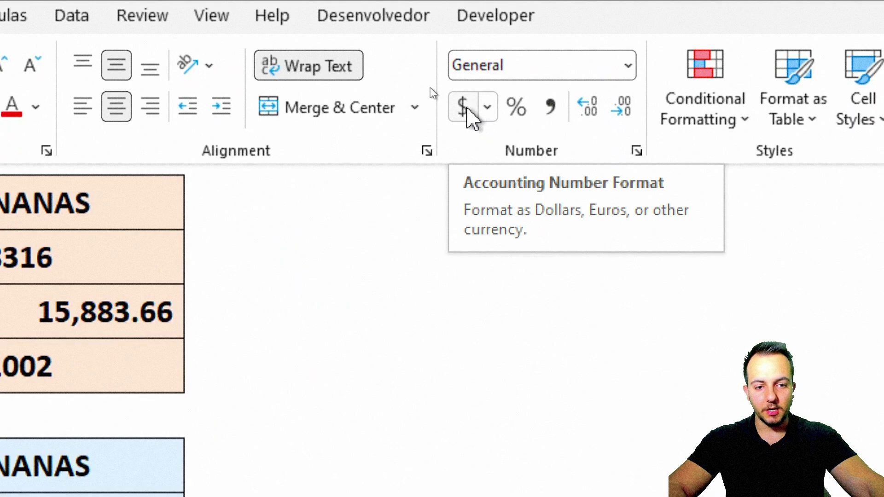
{"action": "left_click", "coordinate": [466, 110]}
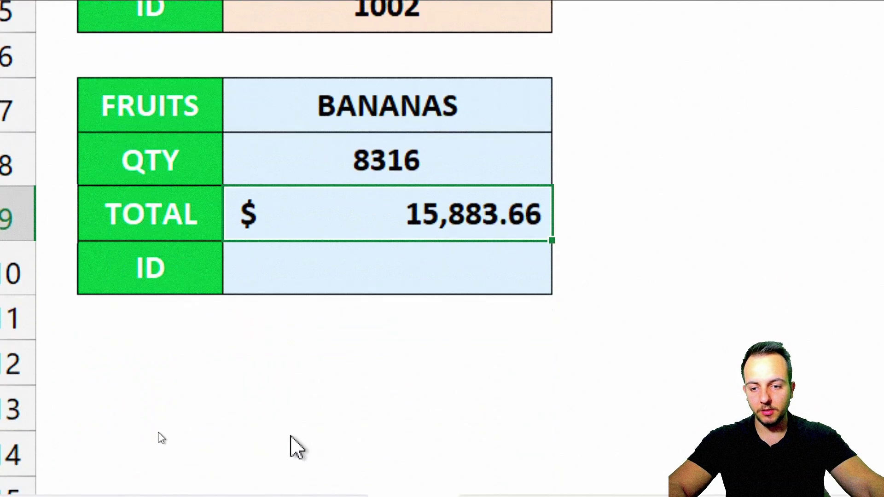
Start an XLOOKUP formula in ID cell C10 of the Analysis sheet with C7 as the lookup value.
{"action": "left_click", "coordinate": [328, 289]}
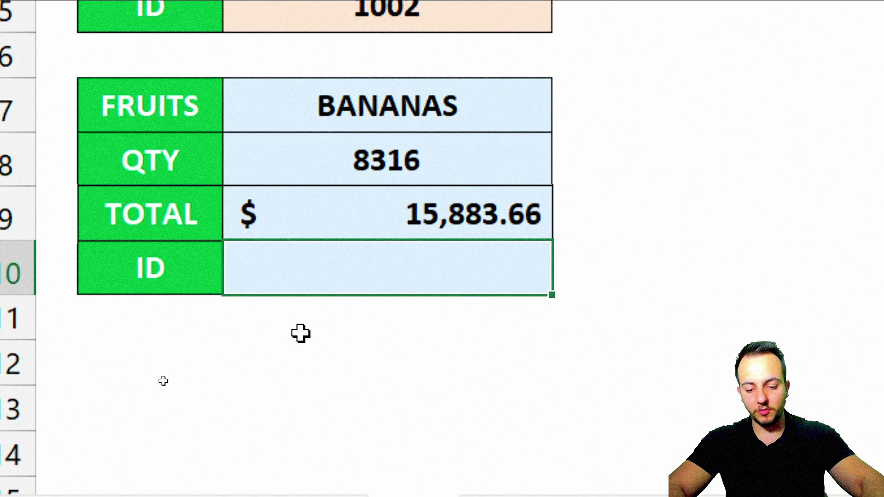
{"action": "type", "text": "=xlo"}
{"action": "double_click", "coordinate": [445, 308]}
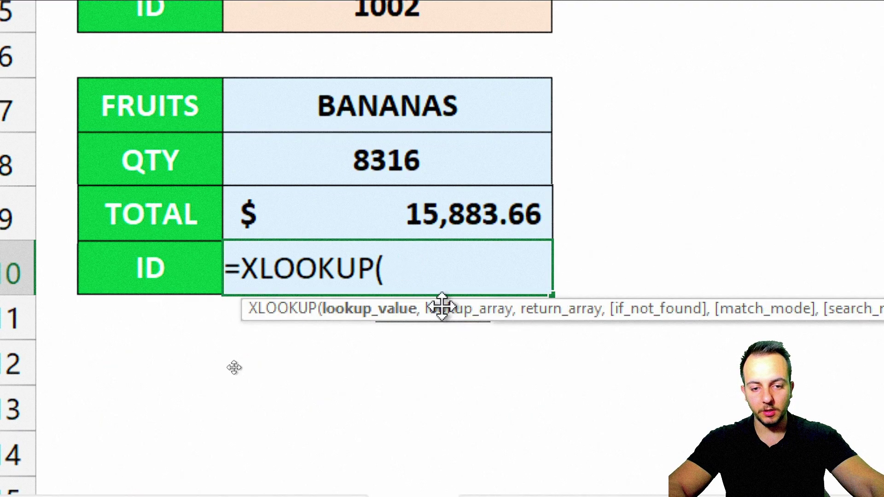
{"action": "left_click", "coordinate": [376, 120]}
{"action": "type", "text": ","}
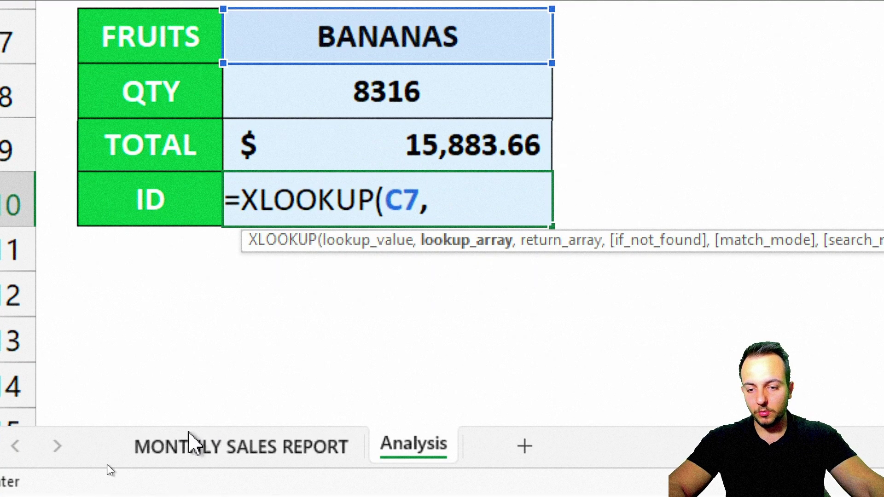
Complete the ID formula with D13:D26 of the MONTHLY SALES REPORT sheet as lookup array and B13:B26 as return array.
{"action": "left_click", "coordinate": [198, 442]}
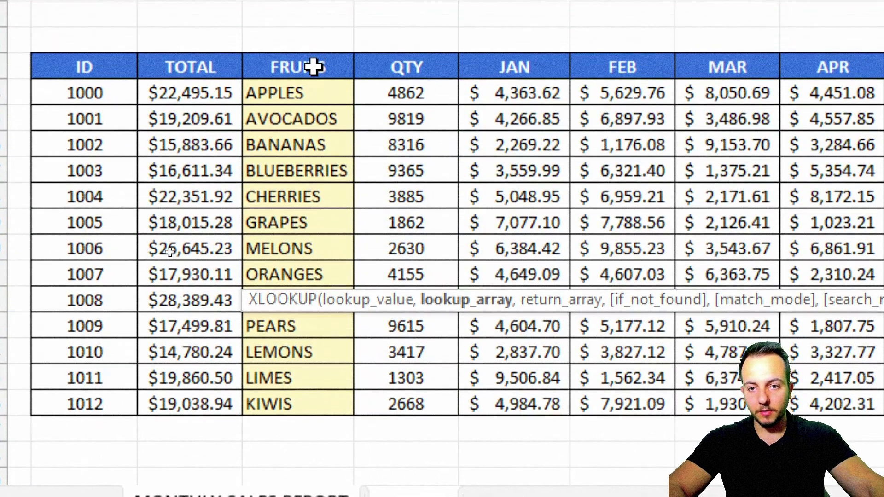
{"action": "left_click_drag", "start_coordinate": [313, 67], "coordinate": [305, 395]}
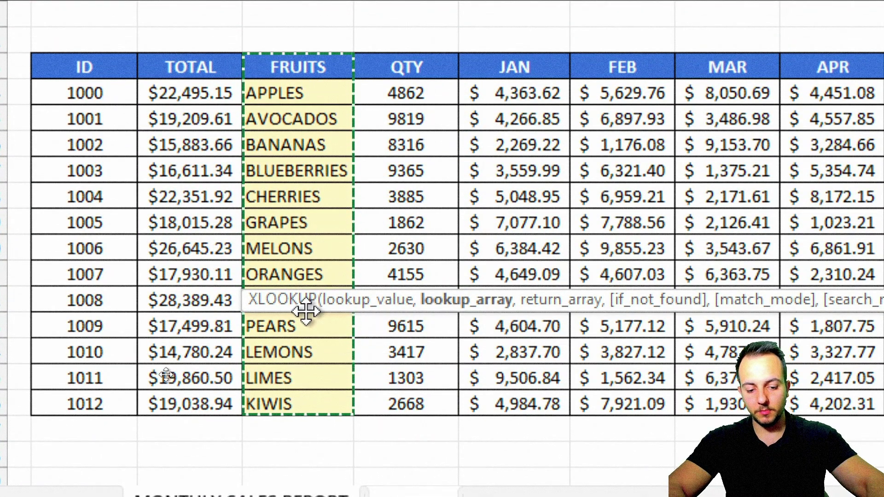
{"action": "type", "text": ","}
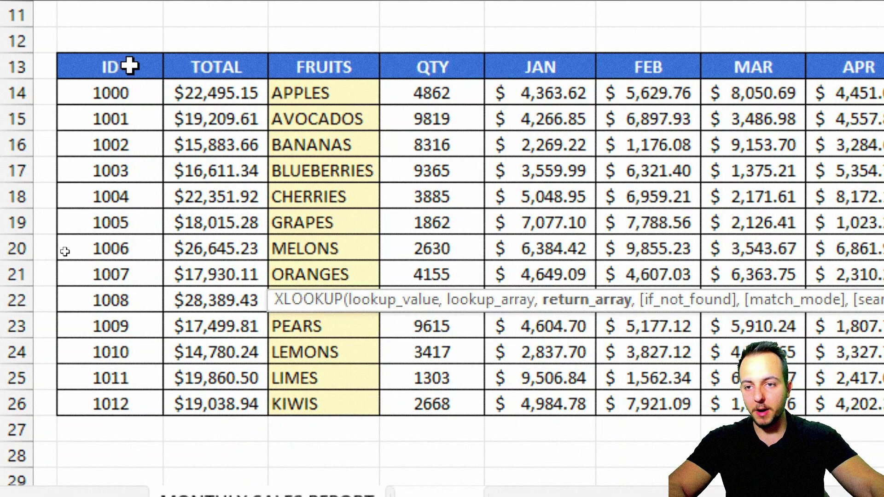
{"action": "left_click_drag", "start_coordinate": [129, 66], "coordinate": [121, 404]}
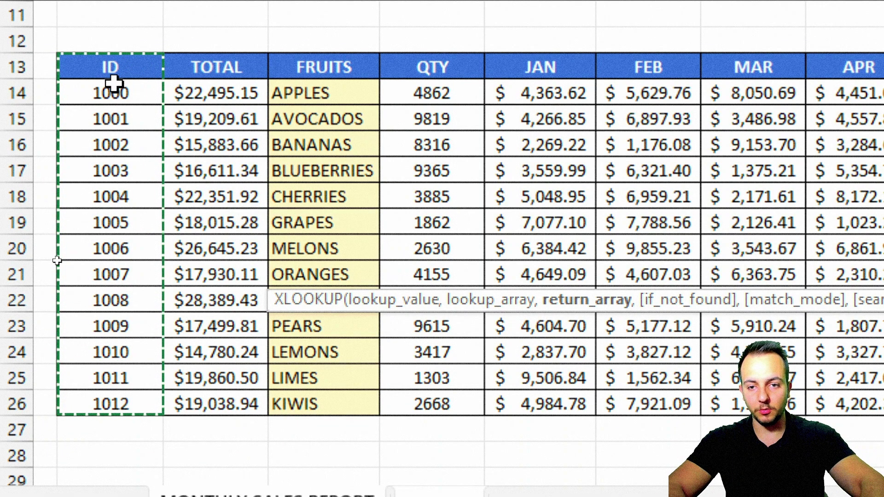
{"action": "key", "text": "Return"}
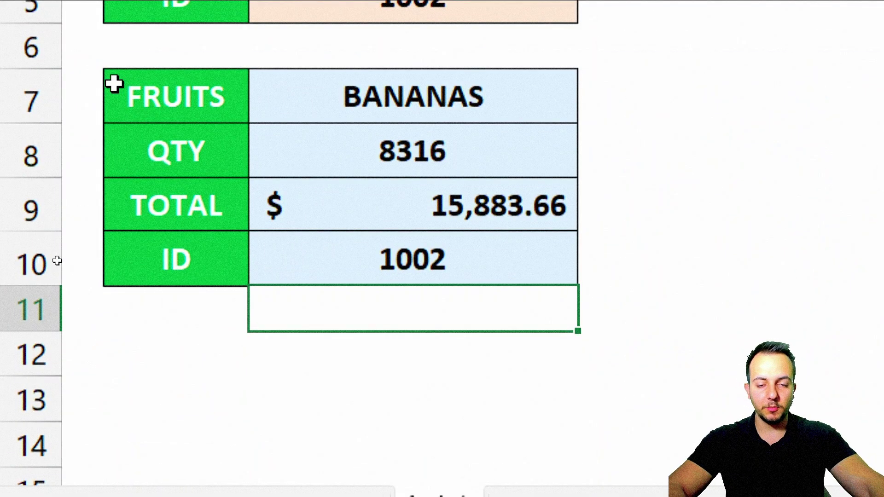
Test the lower form by choosing CHERRIES and finally PEARS as the fruit in cell C7.
{"action": "left_click", "coordinate": [488, 99]}
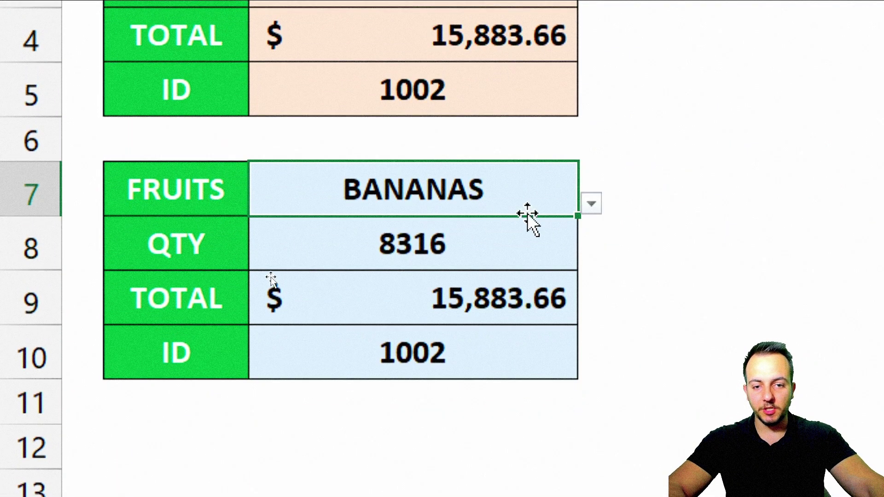
{"action": "left_click", "coordinate": [590, 204]}
{"action": "left_click", "coordinate": [433, 293]}
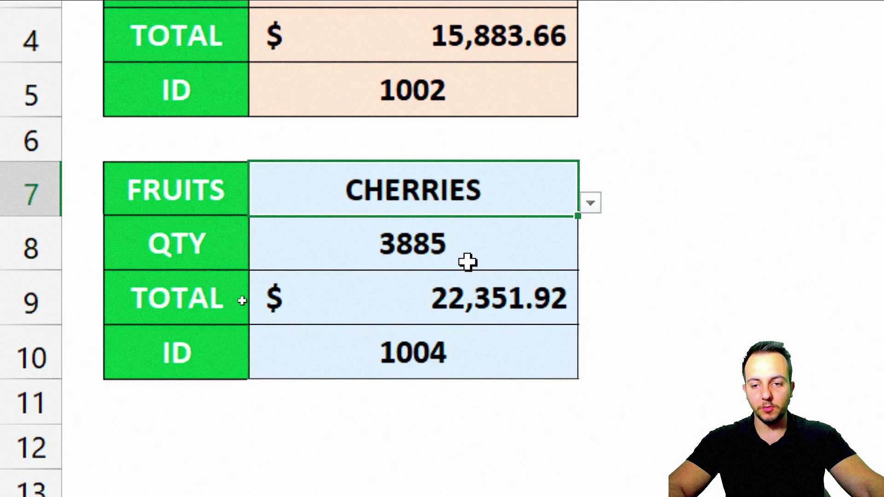
{"action": "left_click", "coordinate": [591, 203]}
{"action": "scroll", "coordinate": [576, 385], "scroll_direction": "down", "scroll_amount": 1}
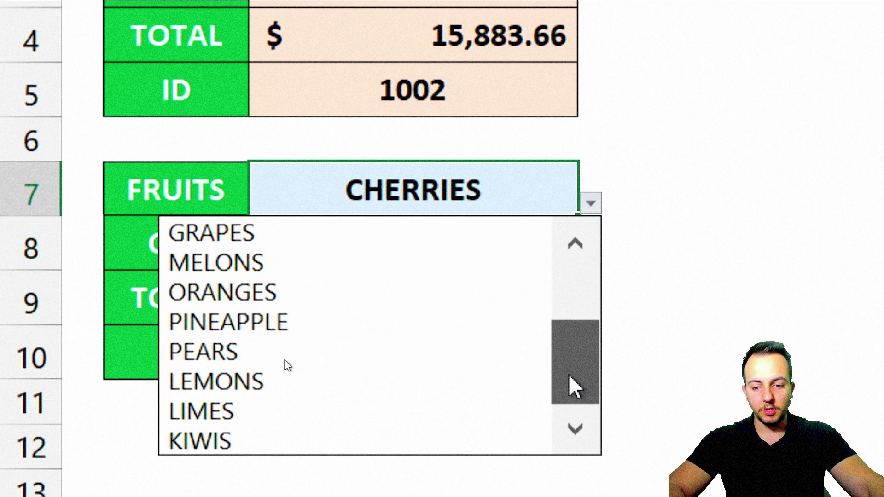
{"action": "left_click", "coordinate": [184, 352]}
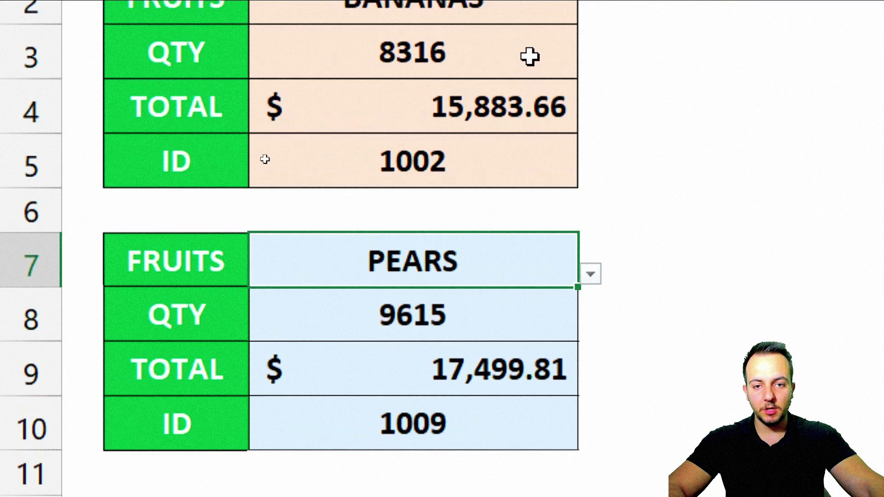
Choose BLUEBERRIES as the fruit in cell C2 of the upper form.
{"action": "left_click", "coordinate": [504, 10]}
{"action": "left_click", "coordinate": [591, 11]}
{"action": "scroll", "coordinate": [580, 111], "scroll_direction": "up", "scroll_amount": 2}
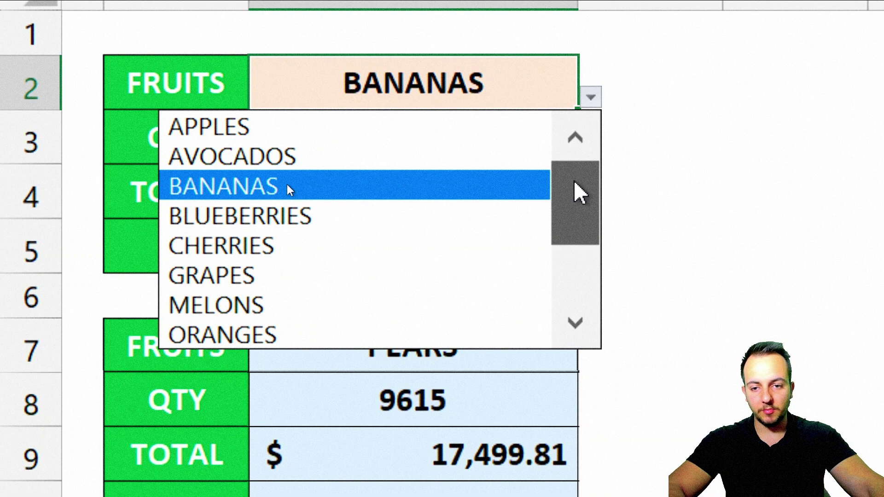
{"action": "left_click", "coordinate": [354, 213]}
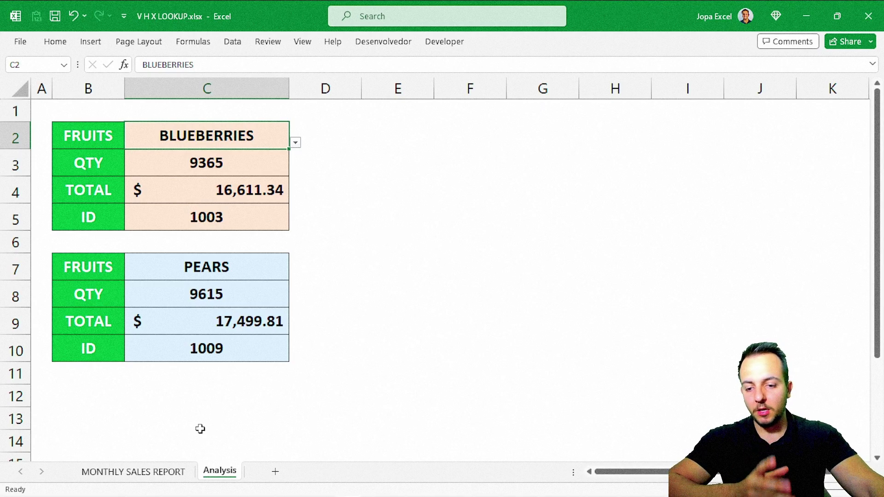
{"action": "left_click", "coordinate": [177, 474]}
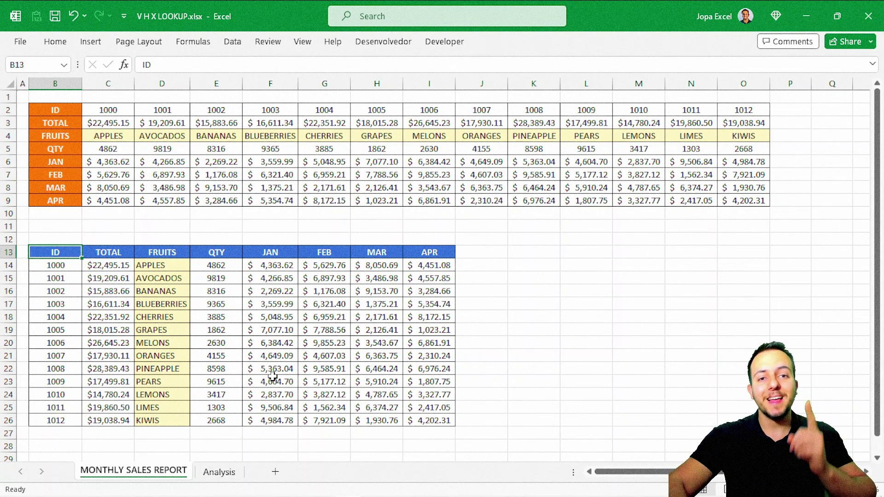
{"action": "key", "text": "ctrl+Page_Down"}
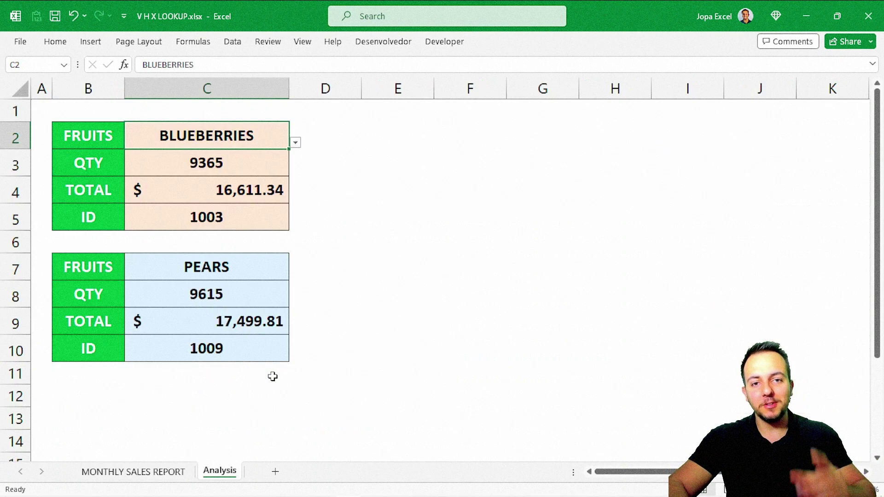